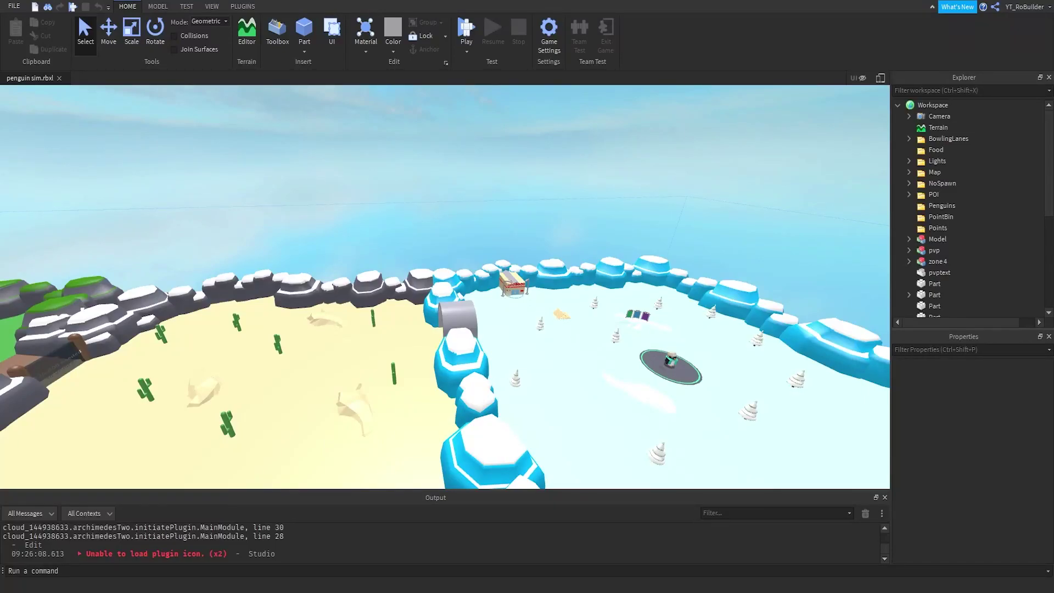
# Step: Look over the snow zone and its penguin platform
pyautogui.moveTo(527, 240); pyautogui.dragTo(622, 266, button='right')
pyautogui.scroll(8, 622, 265)
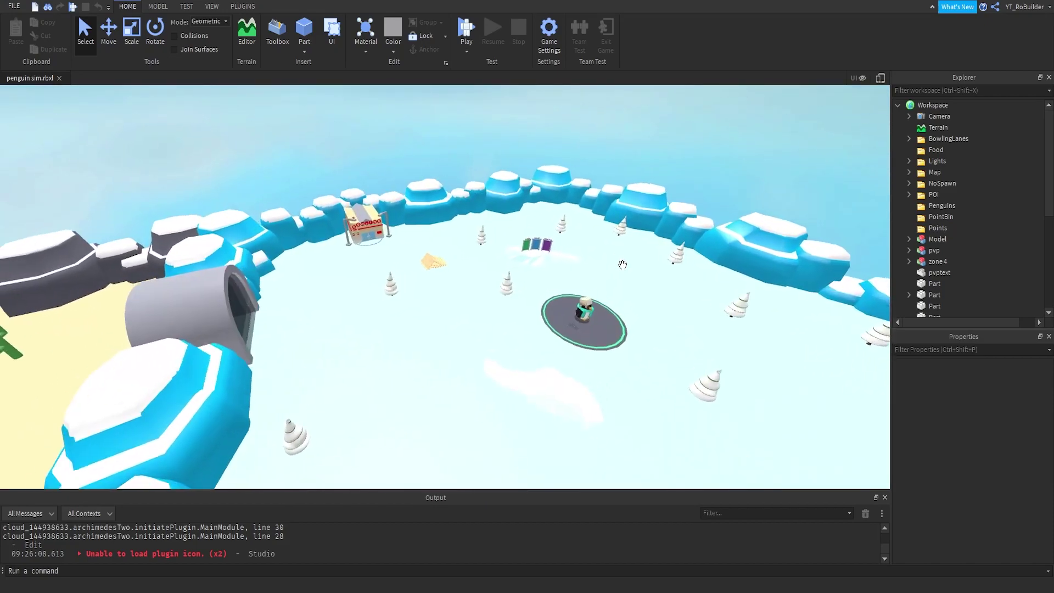
pyautogui.scroll(5, 622, 265)
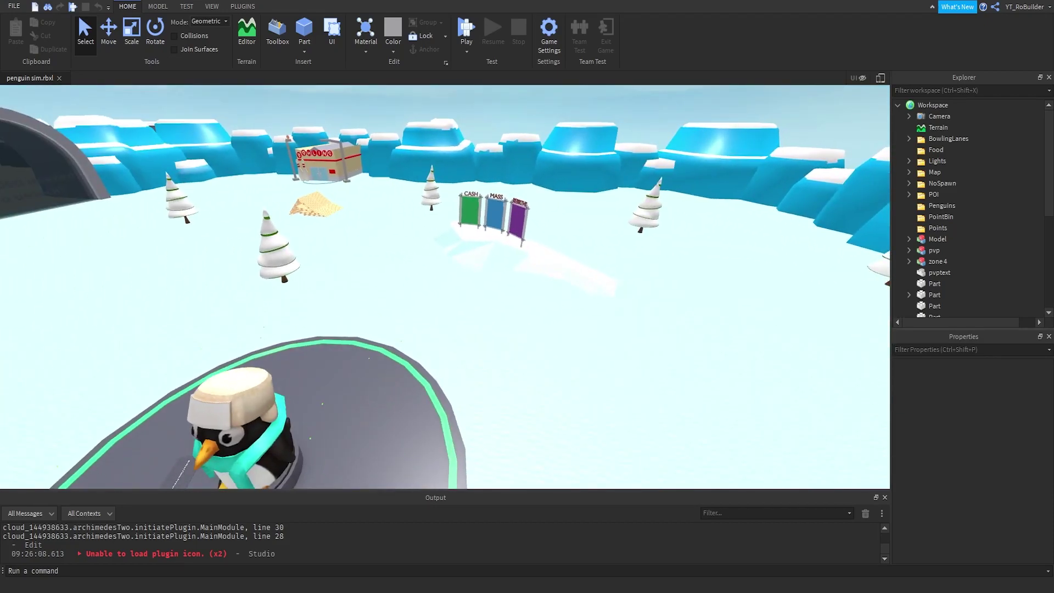
# Step: Switch to the TESTERS ONLY place and examine its shop, beach and spawn area
pyautogui.click(384, 557)
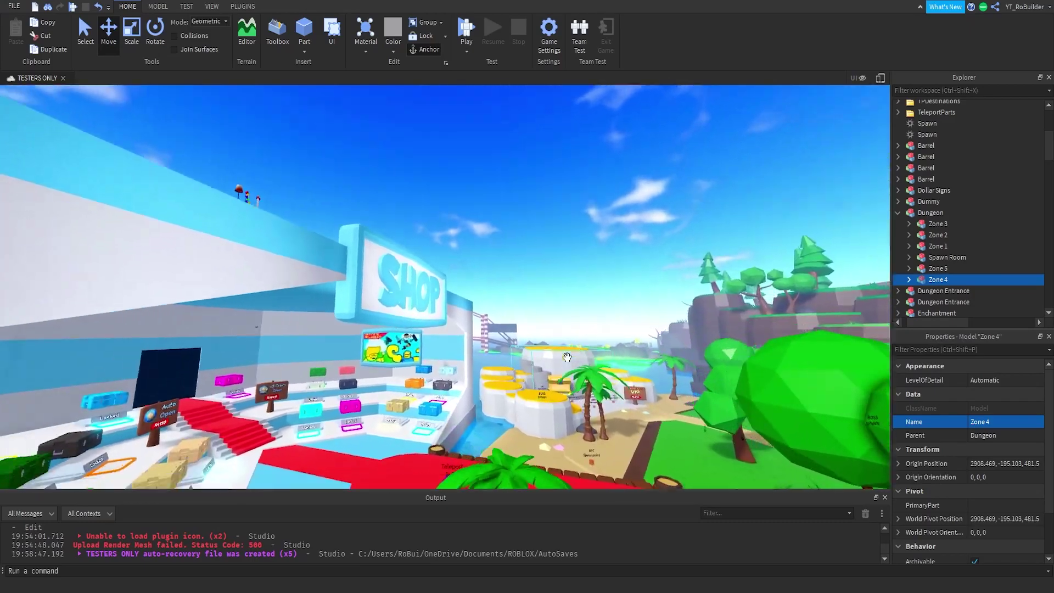
pyautogui.press('w')
pyautogui.moveTo(567, 357); pyautogui.dragTo(566, 357, button='right')
pyautogui.press('s')
pyautogui.press('w')
pyautogui.press('s')
pyautogui.press('w')
pyautogui.press('w')
pyautogui.moveTo(567, 358); pyautogui.dragTo(572, 355, button='middle')
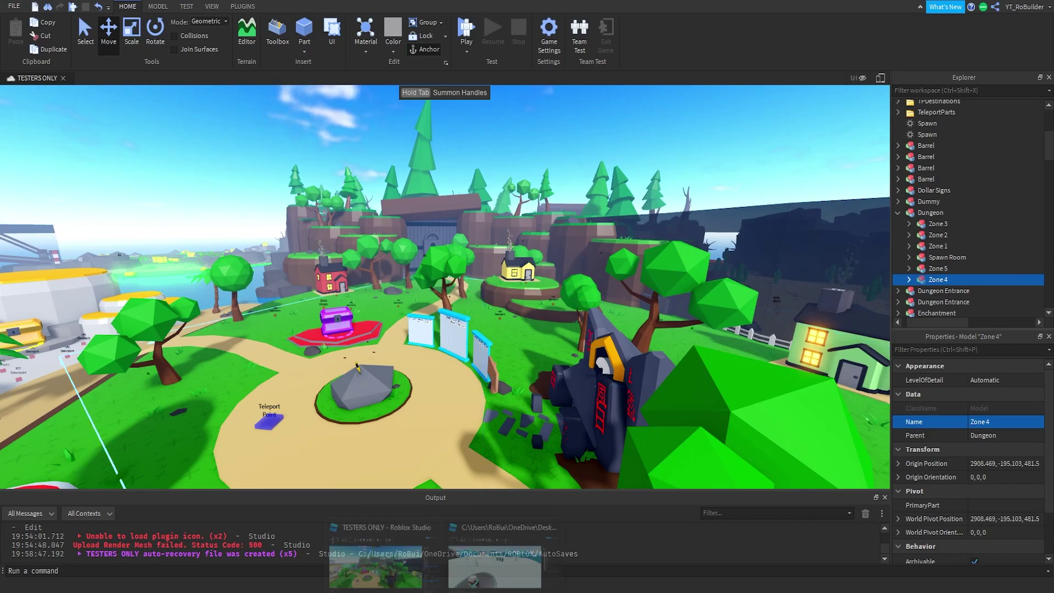
# Step: Return to the penguin sim.rbxl place and examine the wooden pallet pile near the bowling building
pyautogui.click(501, 548)
pyautogui.scroll(-5, 629, 358)
pyautogui.scroll(4, 630, 359)
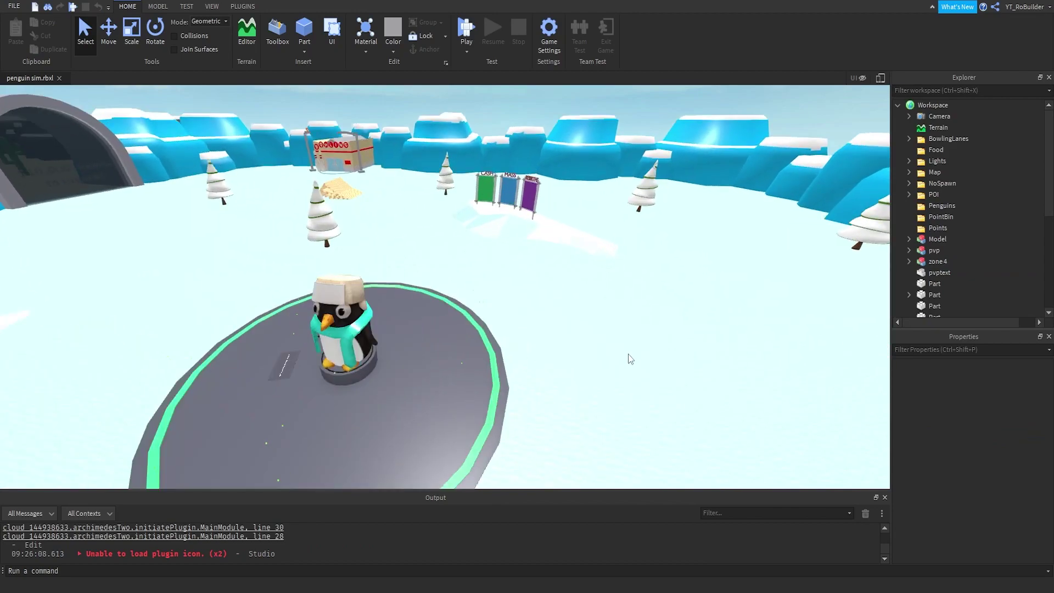
pyautogui.scroll(3, 630, 359)
pyautogui.press('w')
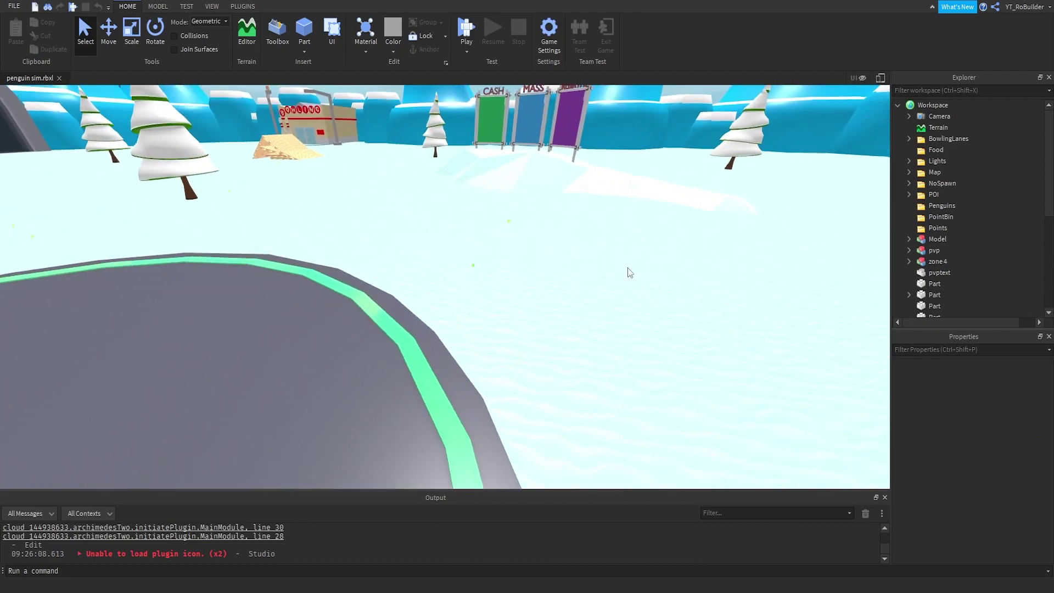
pyautogui.moveTo(627, 269); pyautogui.dragTo(651, 270, button='right')
pyautogui.press('w')
pyautogui.press('w')
pyautogui.press('s')
pyautogui.press('w')
pyautogui.scroll(5, 653, 275)
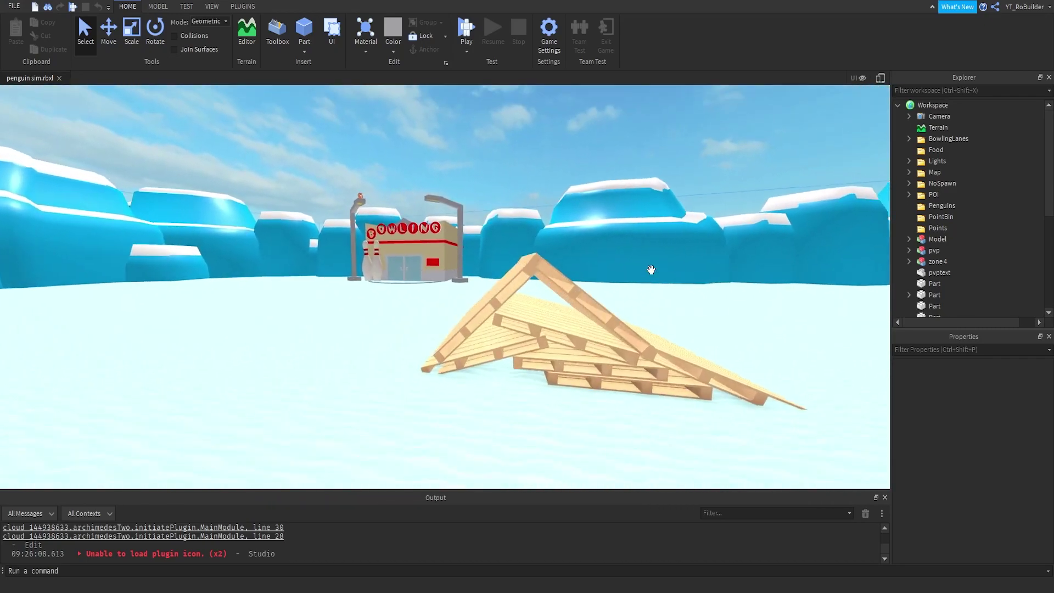
pyautogui.scroll(-3, 653, 276)
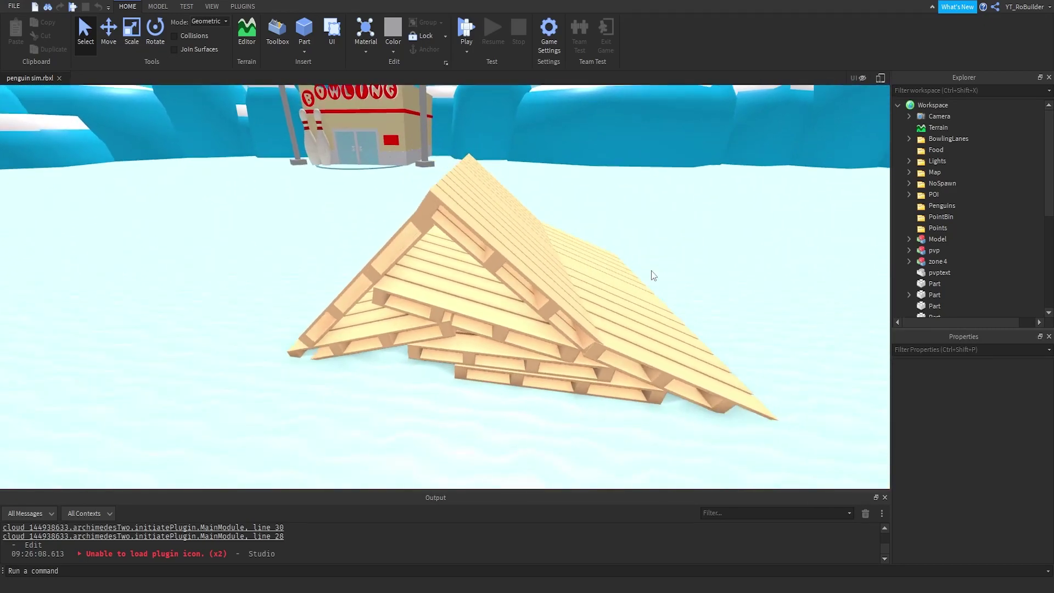
pyautogui.scroll(-5, 653, 275)
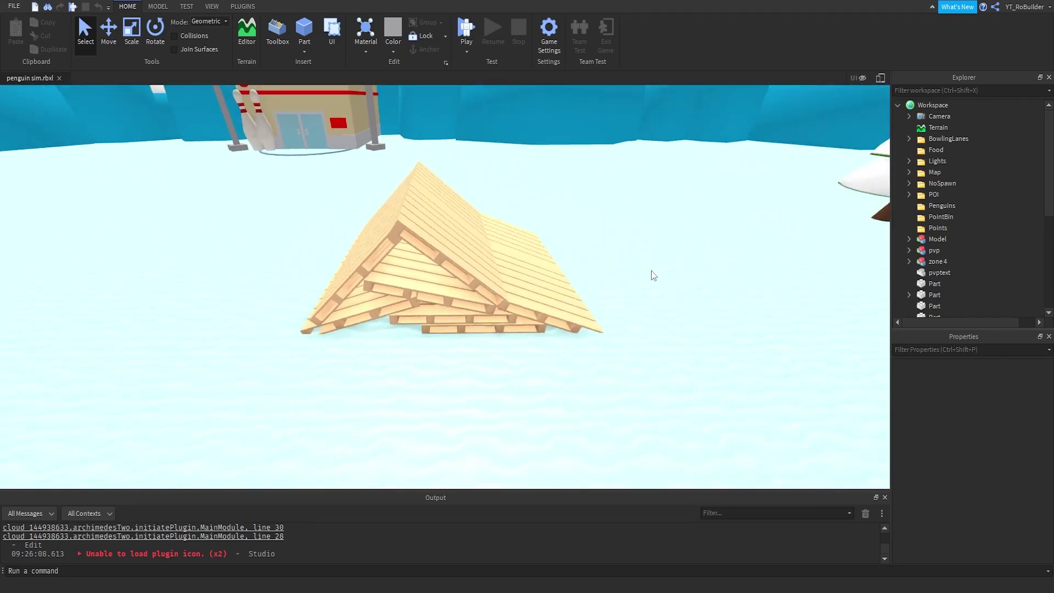
# Step: Examine the Cash, Mass and Rebirths leaderboards on the snow mound up close
pyautogui.moveTo(652, 275); pyautogui.dragTo(597, 256, button='right')
pyautogui.press('w')
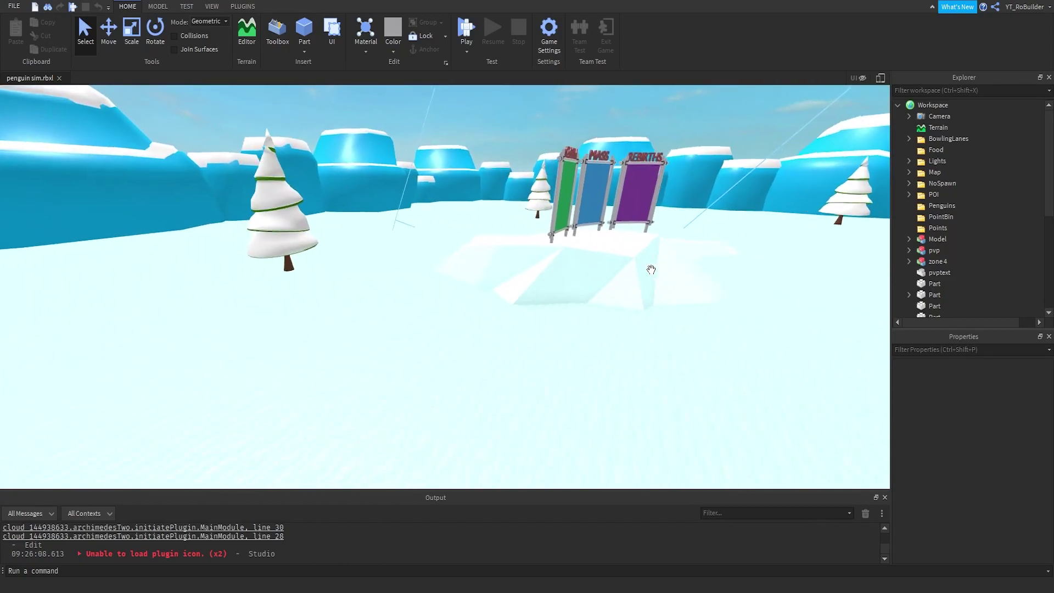
pyautogui.press('w')
pyautogui.press('w')
pyautogui.press('s')
pyautogui.press('w')
pyautogui.press('w')
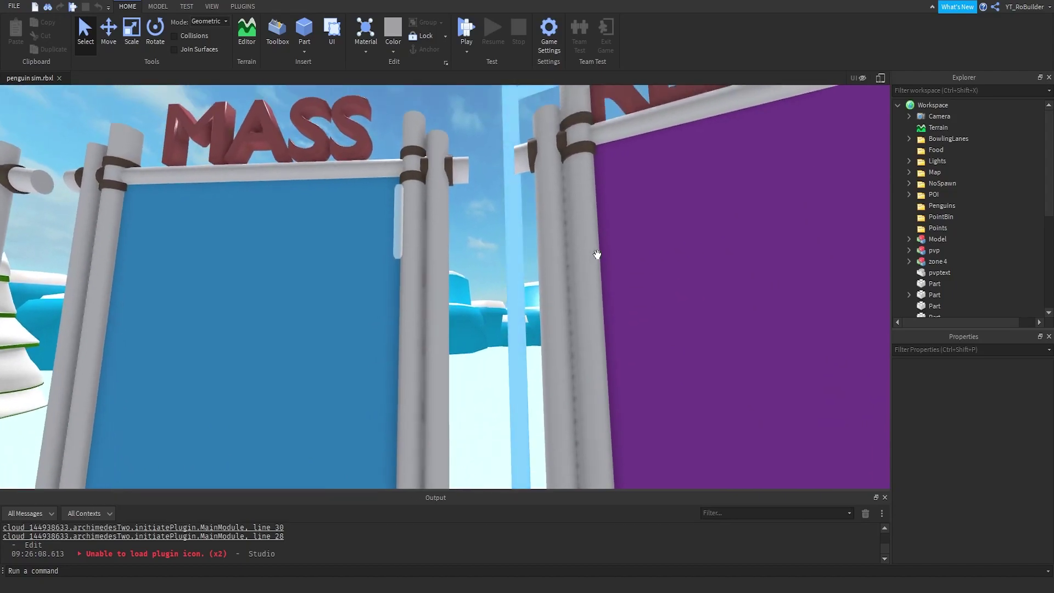
pyautogui.press('s')
pyautogui.press('s')
pyautogui.moveTo(524, 258); pyautogui.dragTo(524, 258, button='right')
pyautogui.press('s')
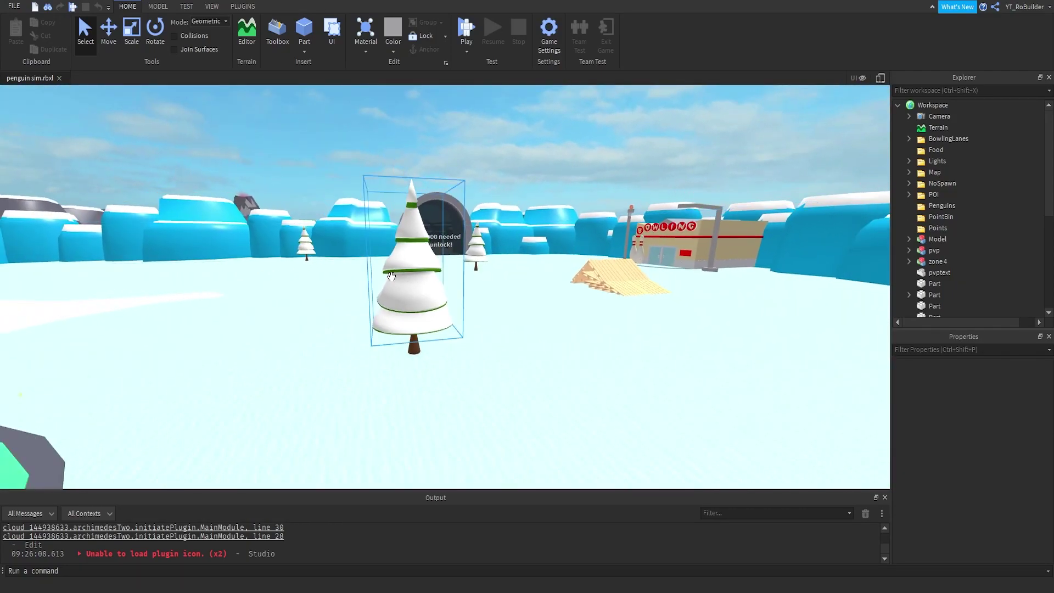
# Step: Go through the unlock tunnel to examine the cacti and sand mounds in the desert zone
pyautogui.press('w')
pyautogui.moveTo(411, 253); pyautogui.dragTo(410, 253, button='right')
pyautogui.press('s')
pyautogui.press('w')
pyautogui.press('w')
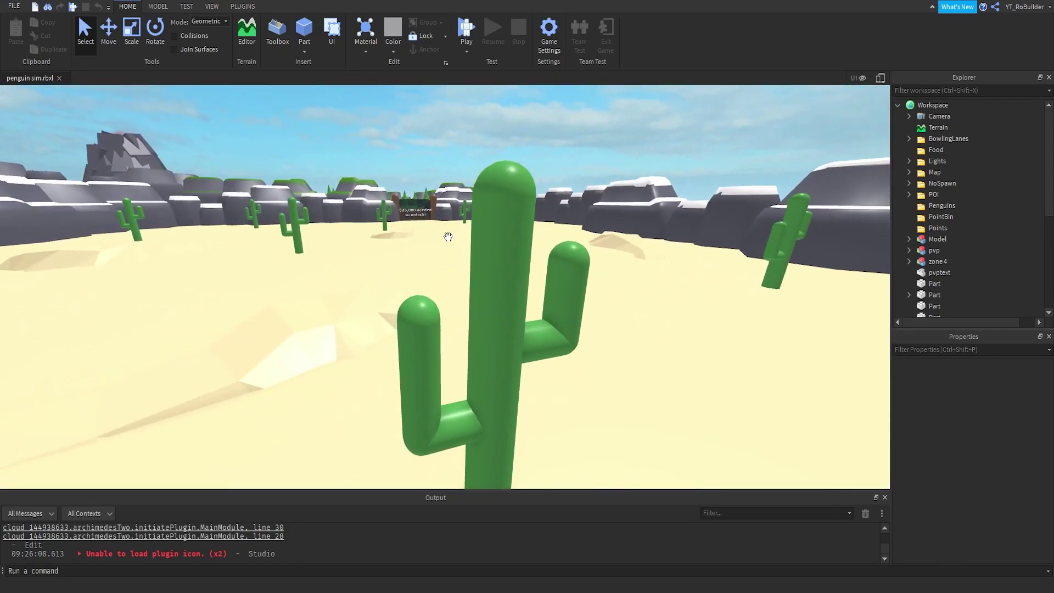
pyautogui.press('s')
pyautogui.moveTo(718, 268); pyautogui.dragTo(718, 268, button='right')
pyautogui.press('s')
pyautogui.press('s')
pyautogui.moveTo(518, 259); pyautogui.dragTo(569, 200, button='middle')
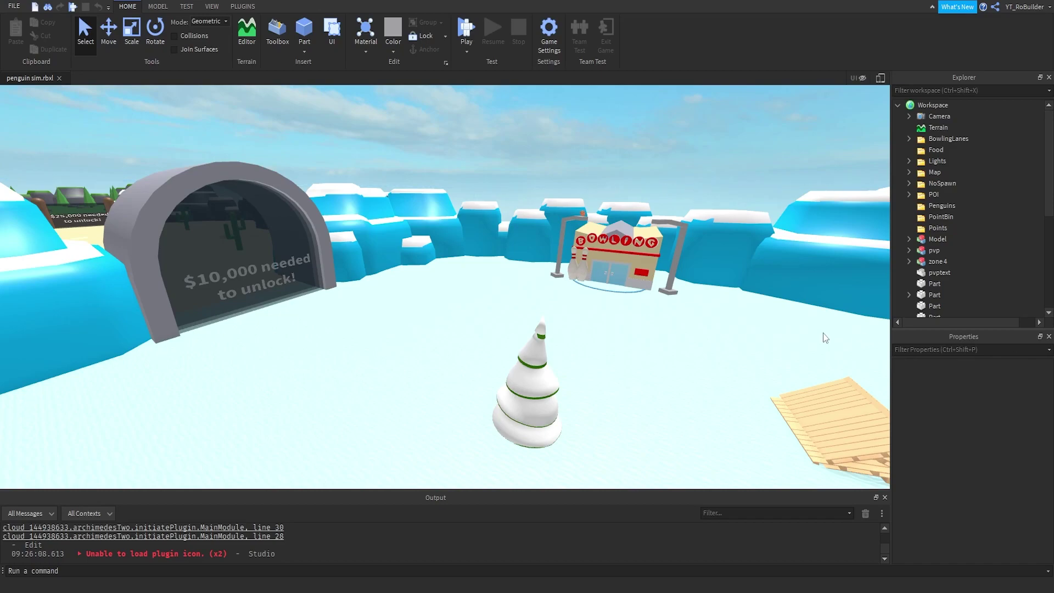
# Step: Survey the snow zone's overall layout and the spacing of its trees and props
pyautogui.press('s')
pyautogui.moveTo(501, 300); pyautogui.dragTo(503, 300, button='right')
pyautogui.press('w')
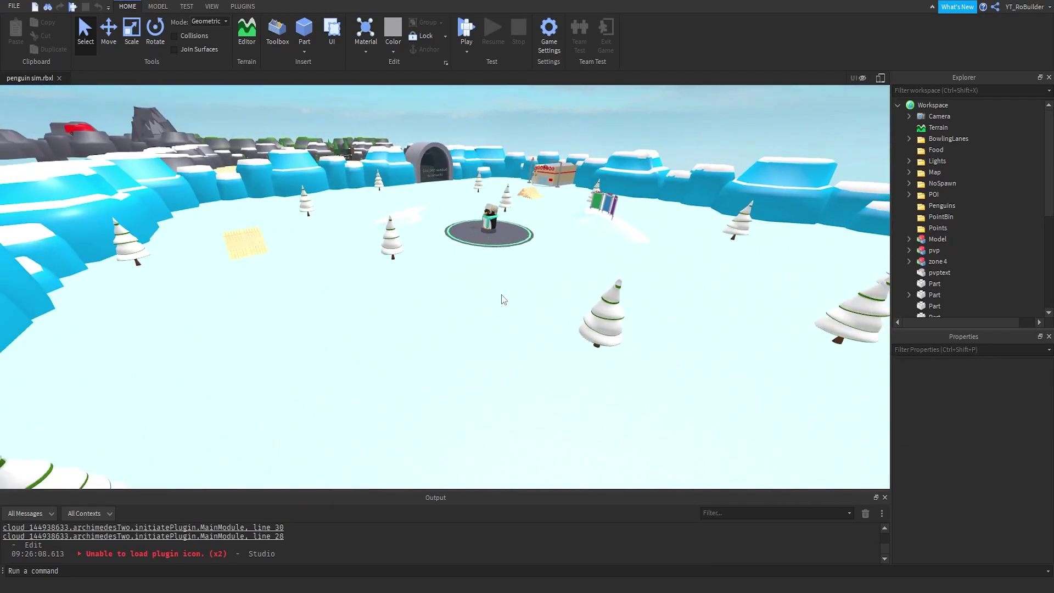
pyautogui.press('w')
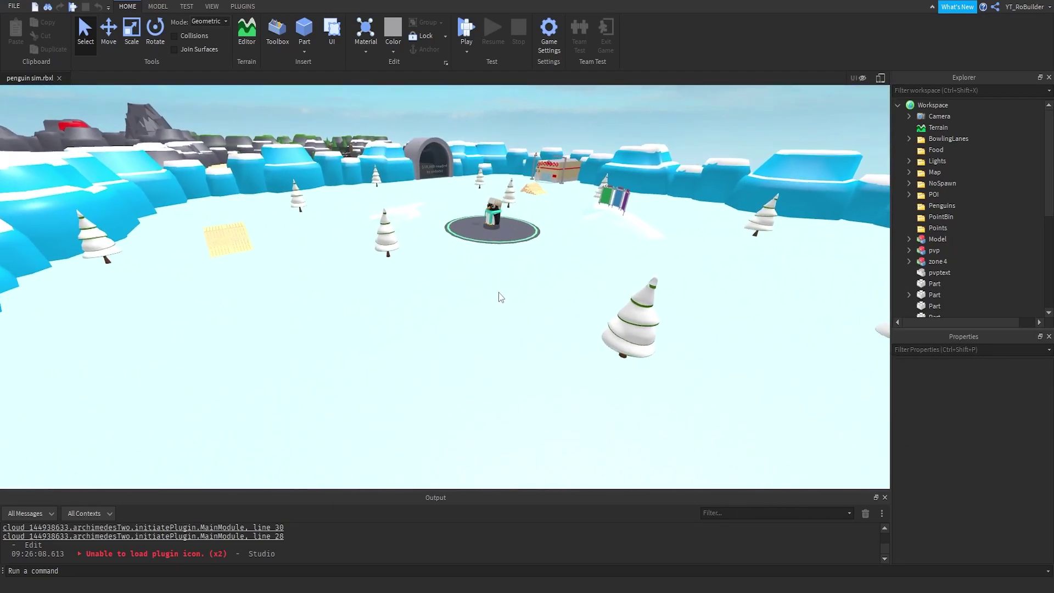
pyautogui.press('w')
pyautogui.moveTo(516, 238); pyautogui.dragTo(518, 233, button='right')
pyautogui.press('w')
pyautogui.press('w')
pyautogui.press('w')
# Step: Inspect a cyan border mountain mesh, the invis walls model and the rocks along the snow zone's edge
pyautogui.click(464, 316)
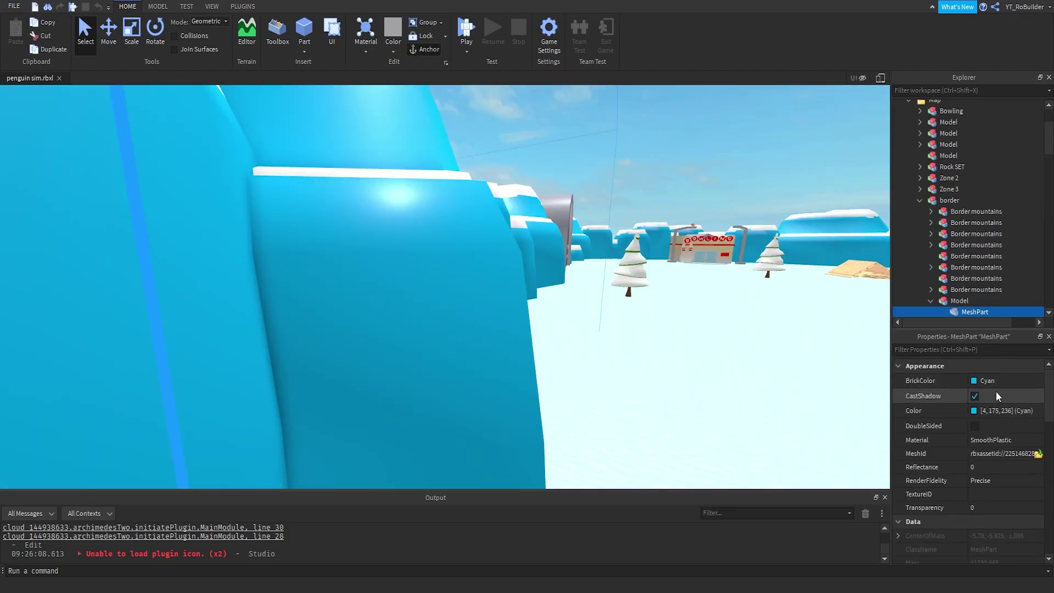
pyautogui.click(631, 151)
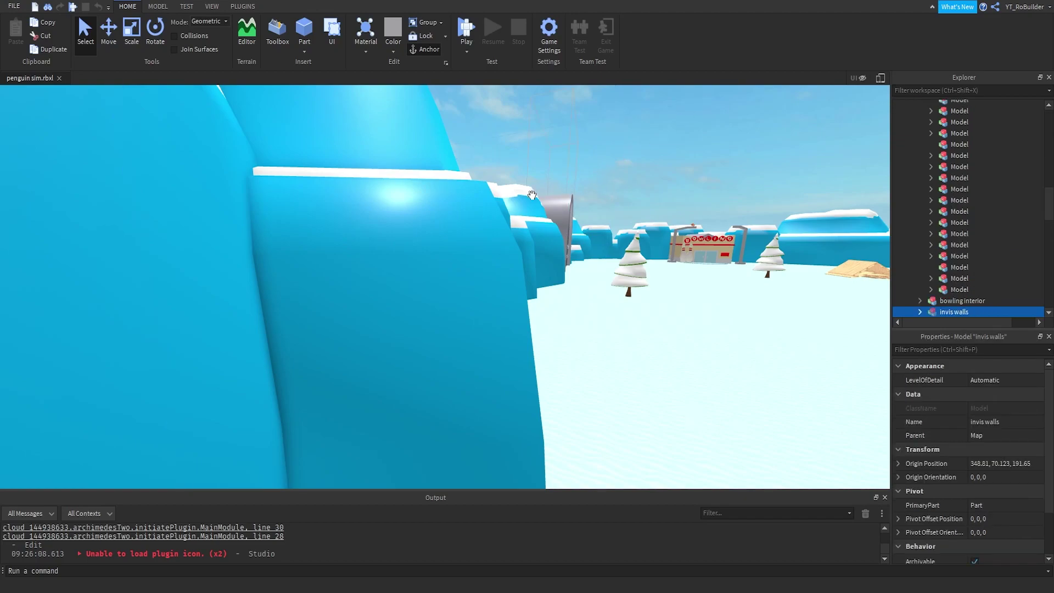
pyautogui.press('w')
pyautogui.moveTo(532, 195); pyautogui.dragTo(532, 195, button='right')
pyautogui.scroll(-1, 532, 194)
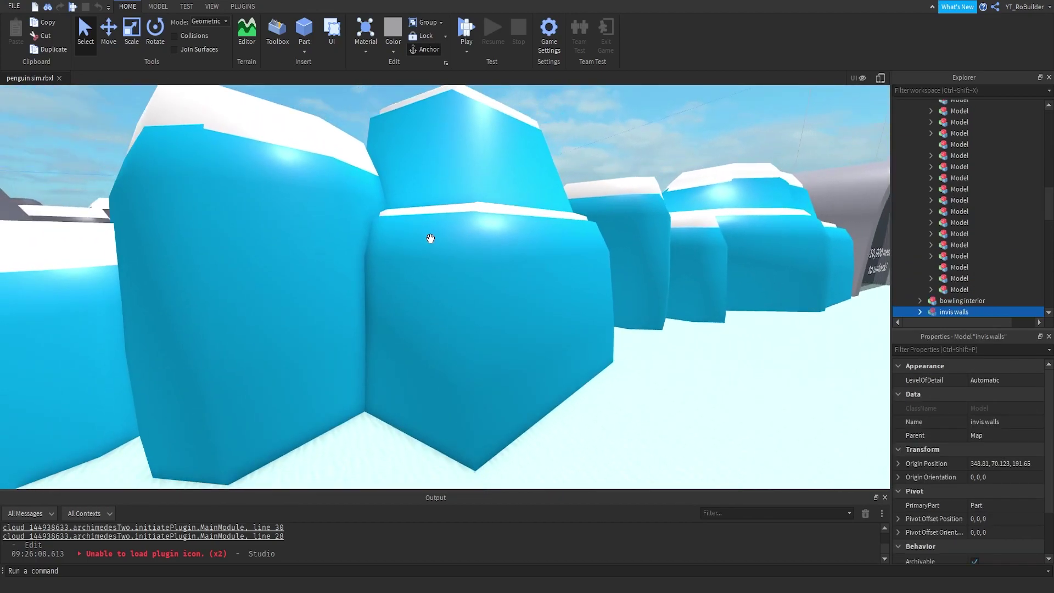
pyautogui.press('a')
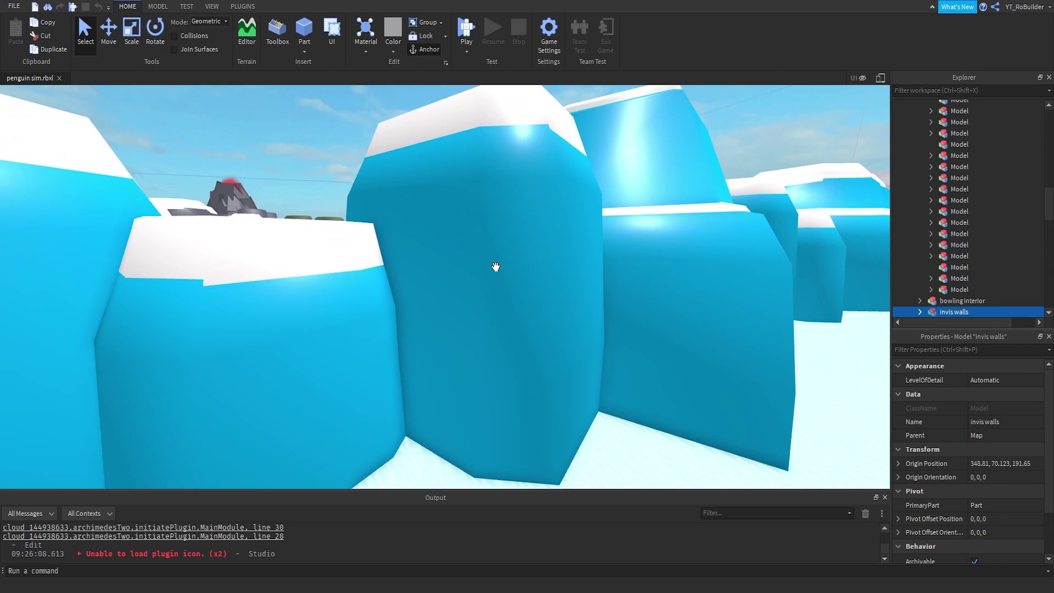
pyautogui.press('d')
pyautogui.moveTo(496, 267); pyautogui.dragTo(506, 261, button='right')
pyautogui.press('w')
pyautogui.press('w')
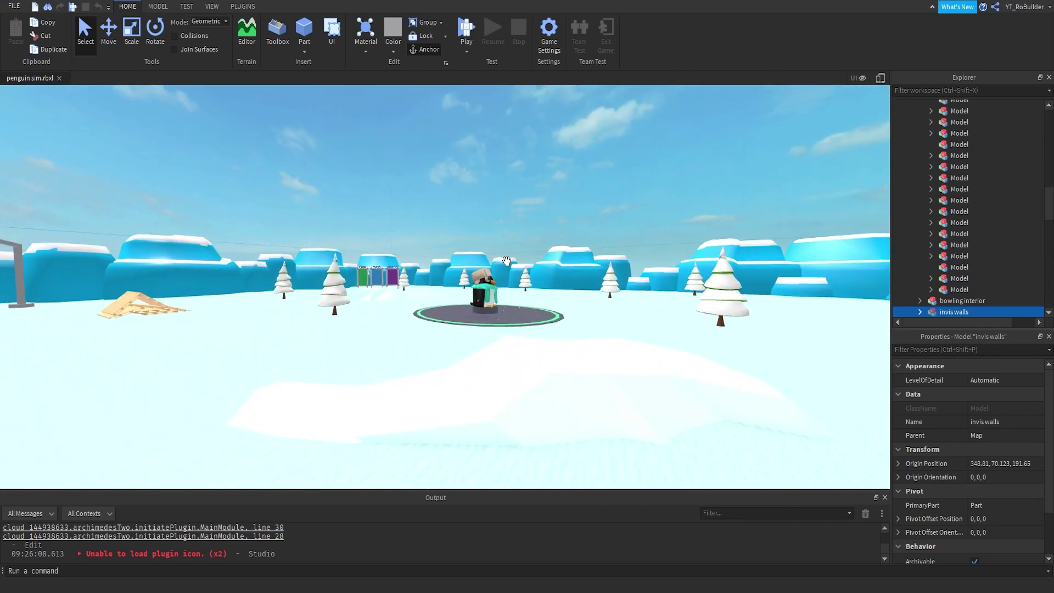
# Step: Examine the desert zone beyond the tunnel and the green and volcano zones from above
pyautogui.press('w')
pyautogui.moveTo(506, 260); pyautogui.dragTo(507, 260, button='right')
pyautogui.press('w')
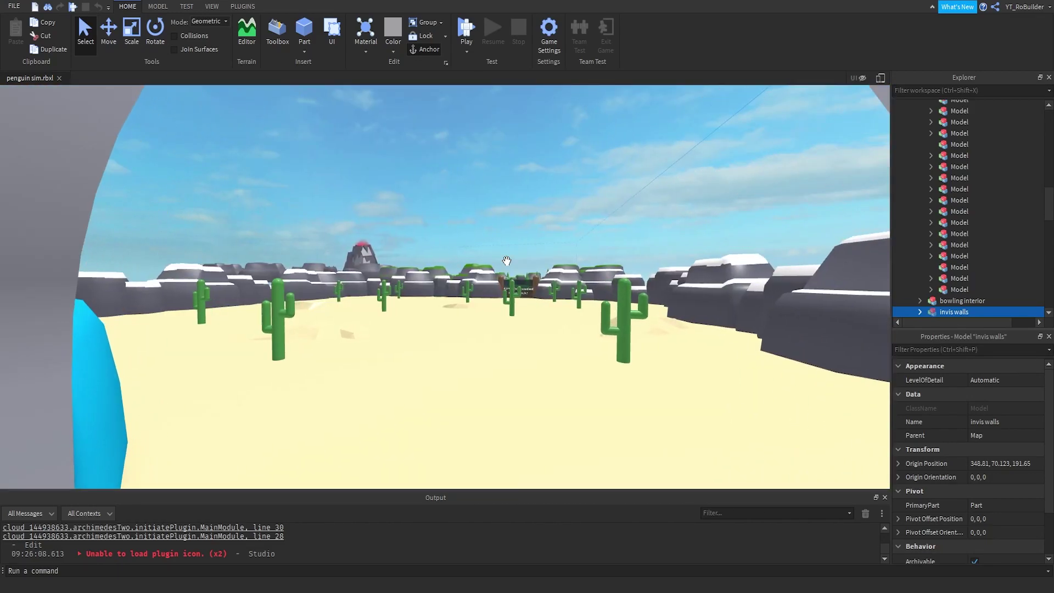
pyautogui.scroll(-10, 485, 321)
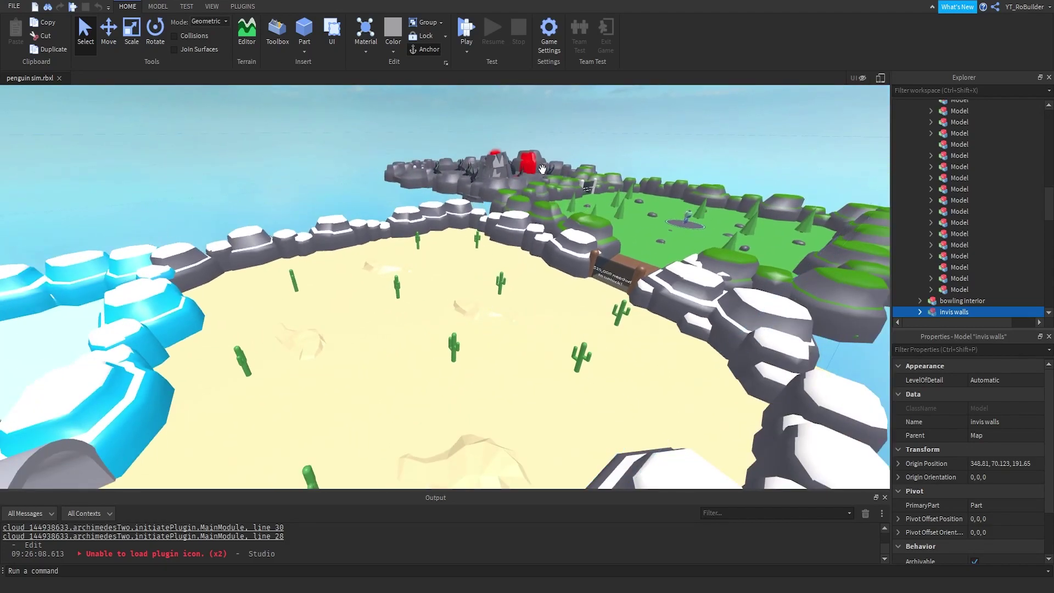
pyautogui.moveTo(668, 249); pyautogui.dragTo(676, 257, button='right')
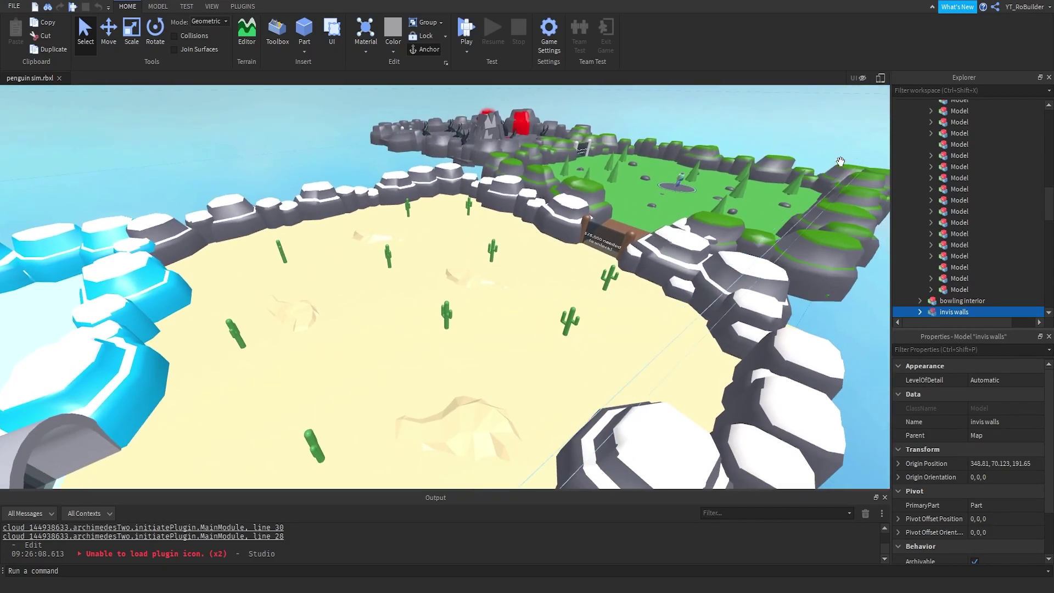
# Step: Inspect the front of the bowling building, including its pins and red sign lettering mesh
pyautogui.moveTo(512, 228); pyautogui.dragTo(470, 226, button='right')
pyautogui.press('w')
pyautogui.press('w')
pyautogui.scroll(-2, 471, 226)
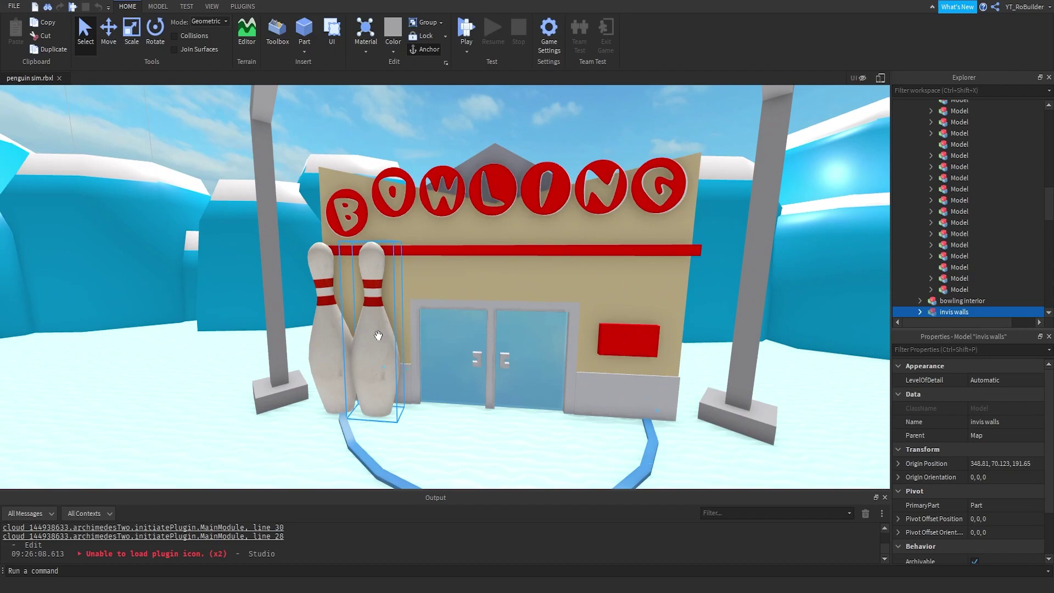
pyautogui.click(359, 213)
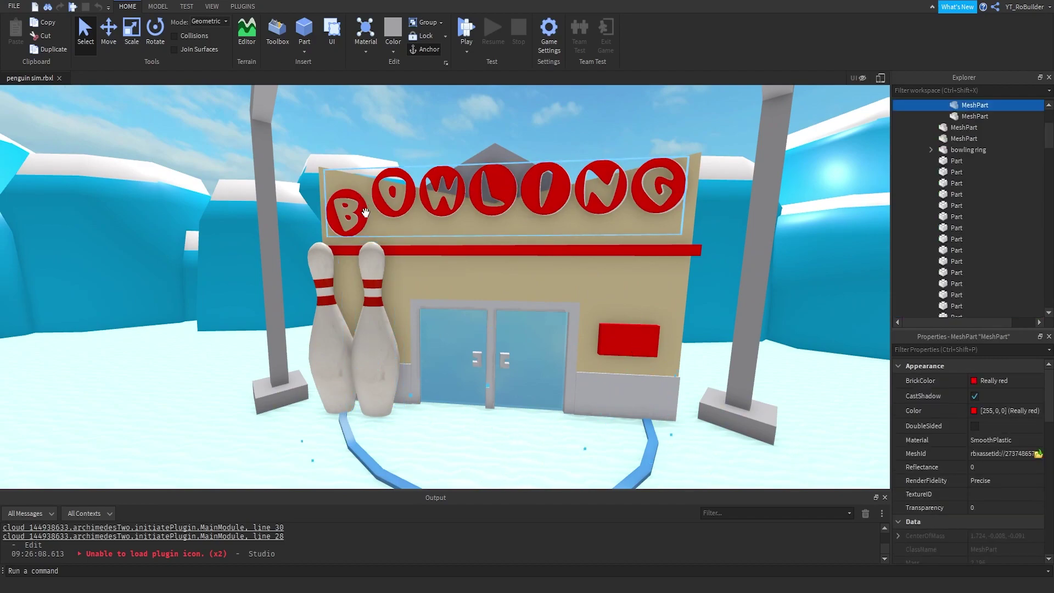
pyautogui.moveTo(458, 268); pyautogui.dragTo(479, 243, button='right')
pyautogui.click(456, 262)
# Step: Inspect the lamp post beside the bowling building and its Main part in the Lights folder
pyautogui.press('w')
pyautogui.press('w')
pyautogui.press('s')
pyautogui.press('w')
pyautogui.press('s')
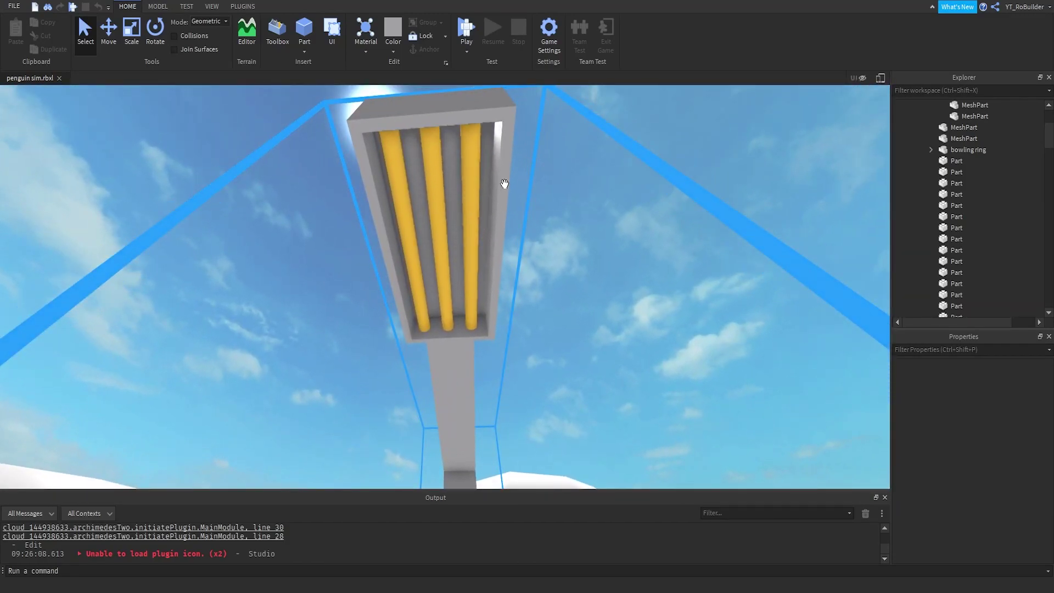
pyautogui.click(503, 181)
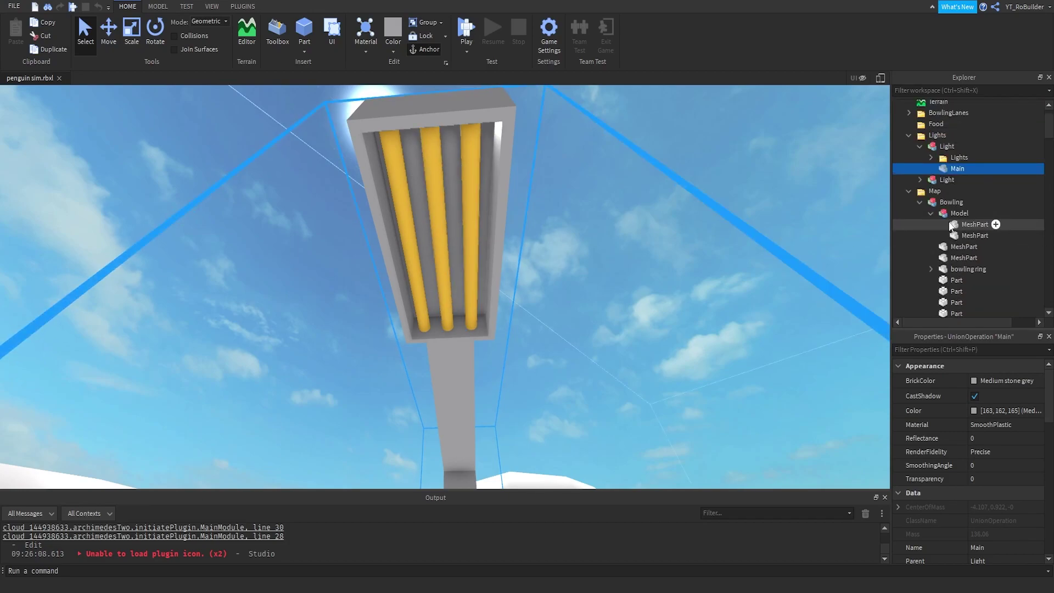
pyautogui.click(929, 158)
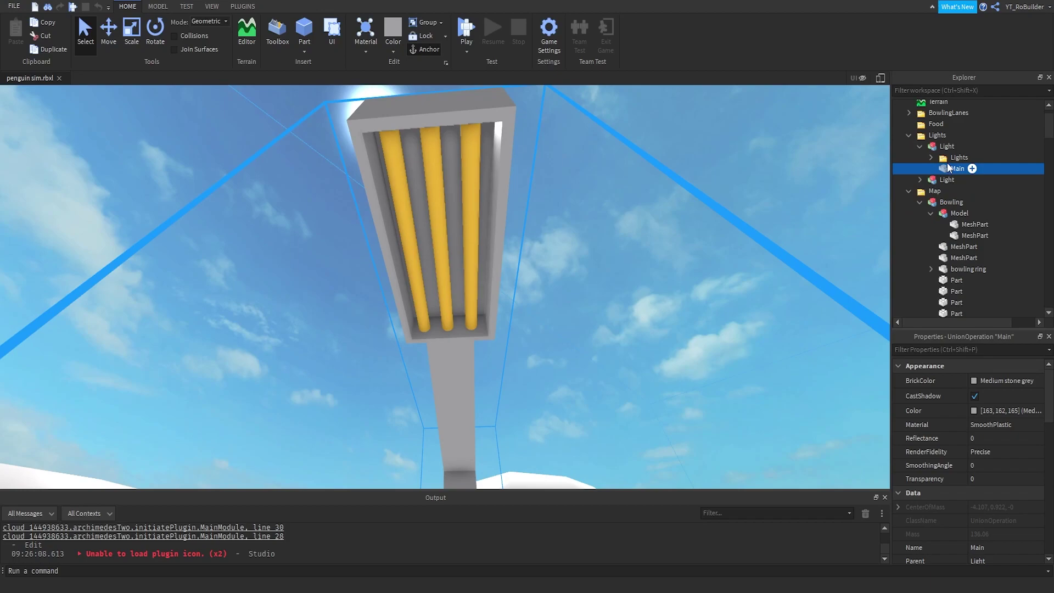
pyautogui.moveTo(715, 280); pyautogui.dragTo(715, 280, button='right')
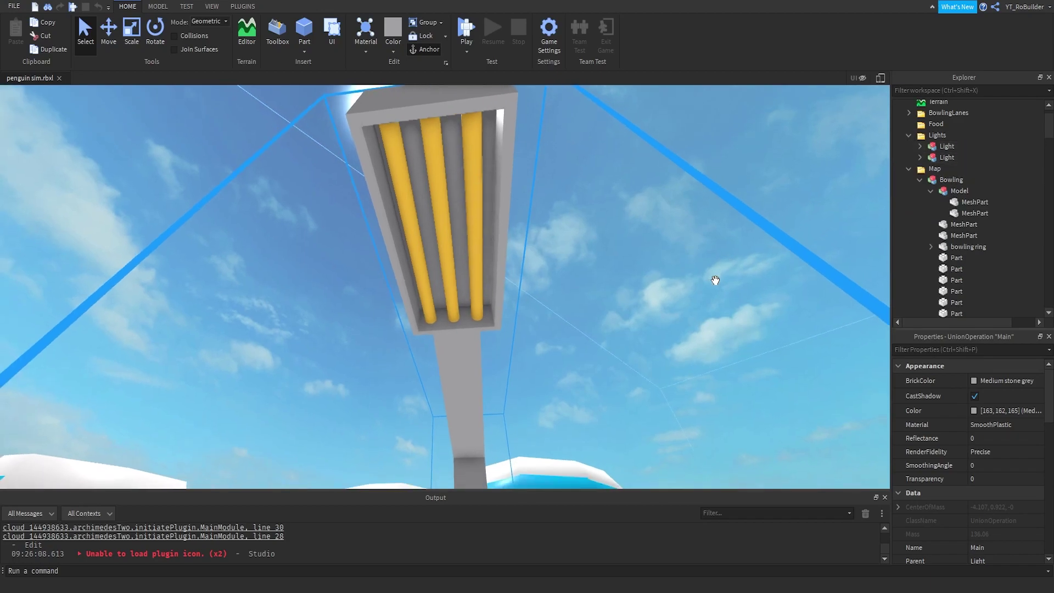
# Step: Examine the bowling interior's lanes, seating and counter, and return to an overview of the snow zone
pyautogui.click(735, 178)
pyautogui.moveTo(736, 172); pyautogui.dragTo(735, 170, button='right')
pyautogui.press('w')
pyautogui.press('s')
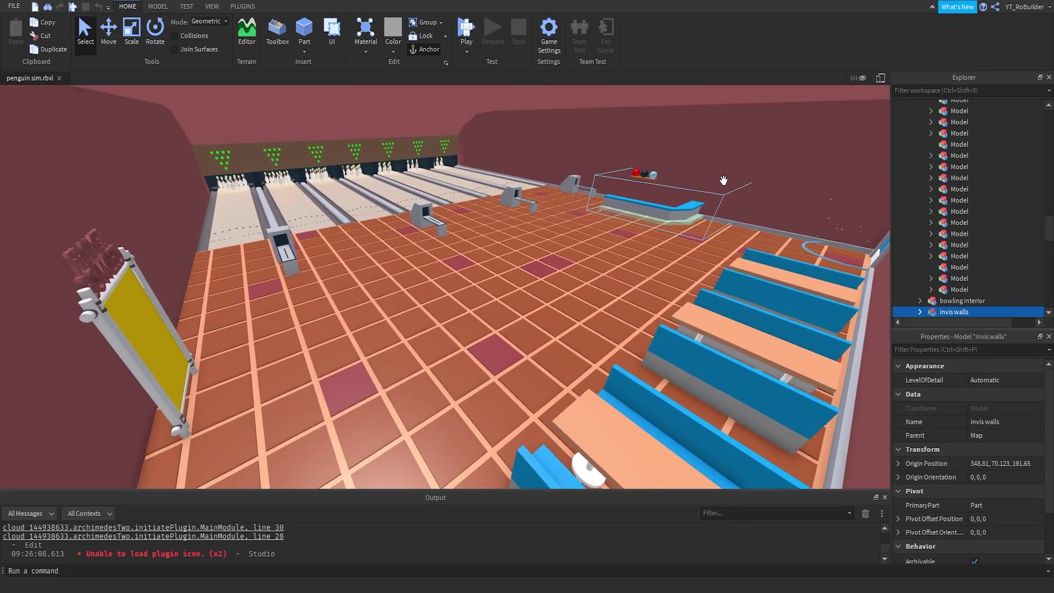
pyautogui.moveTo(478, 249); pyautogui.dragTo(522, 250, button='right')
pyautogui.press('e')
pyautogui.press('s')
pyautogui.press('w')
pyautogui.press('s')
pyautogui.press('w')
pyautogui.moveTo(444, 362); pyautogui.dragTo(473, 360, button='right')
pyautogui.press('w')
pyautogui.press('w')
pyautogui.scroll(-3, 445, 362)
pyautogui.press('w')
pyautogui.press('w')
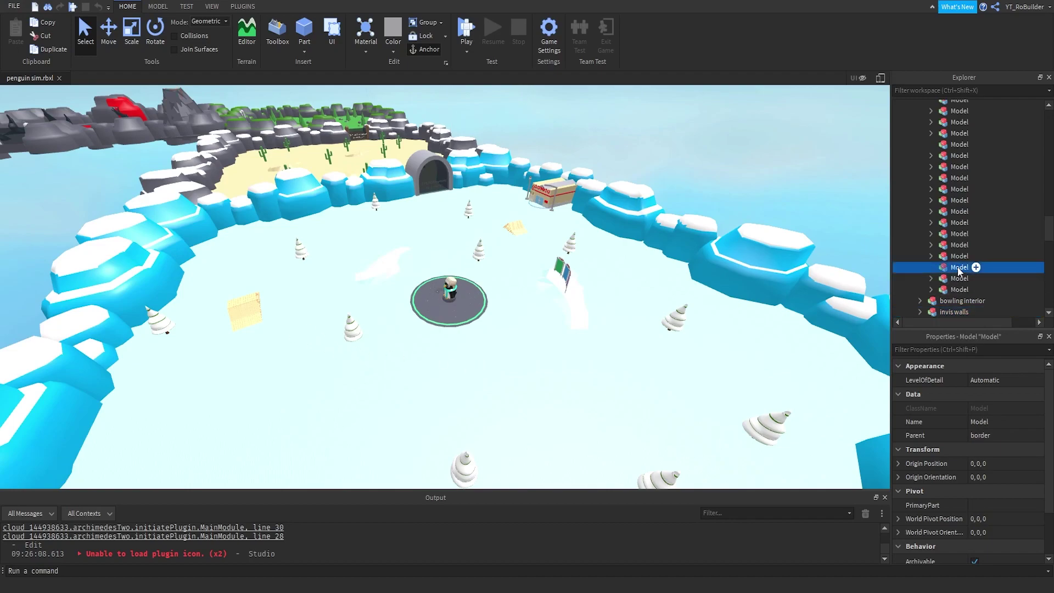
# Step: Delete the selected empty Model from the border group, along with three consecutive empty Models higher in its list
pyautogui.press('Delete')
pyautogui.scroll(7, 952, 267)
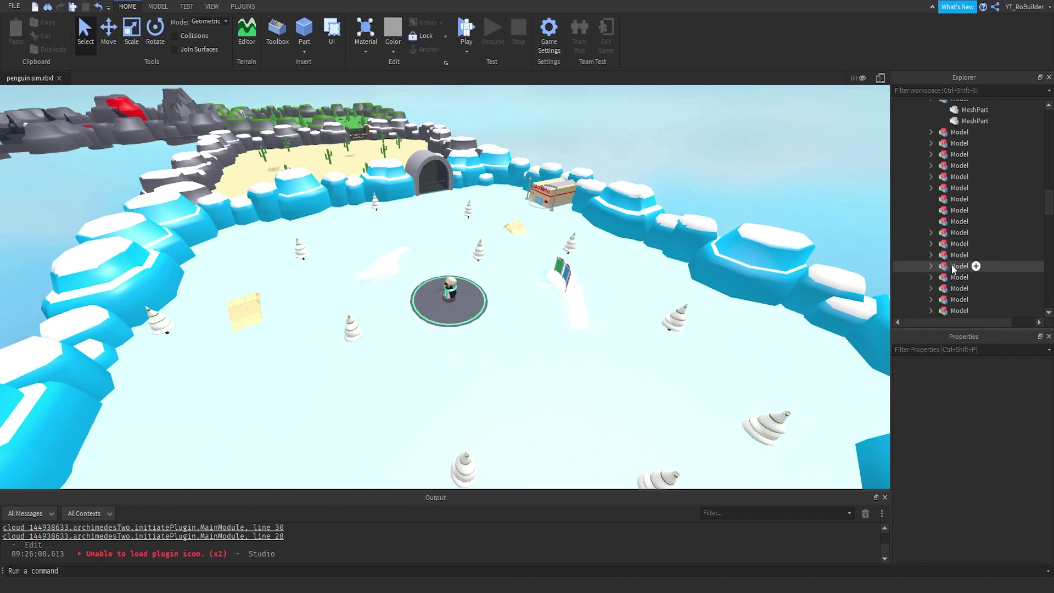
pyautogui.click(953, 198)
pyautogui.keyDown('shift'); pyautogui.click(960, 222); pyautogui.keyUp('shift')
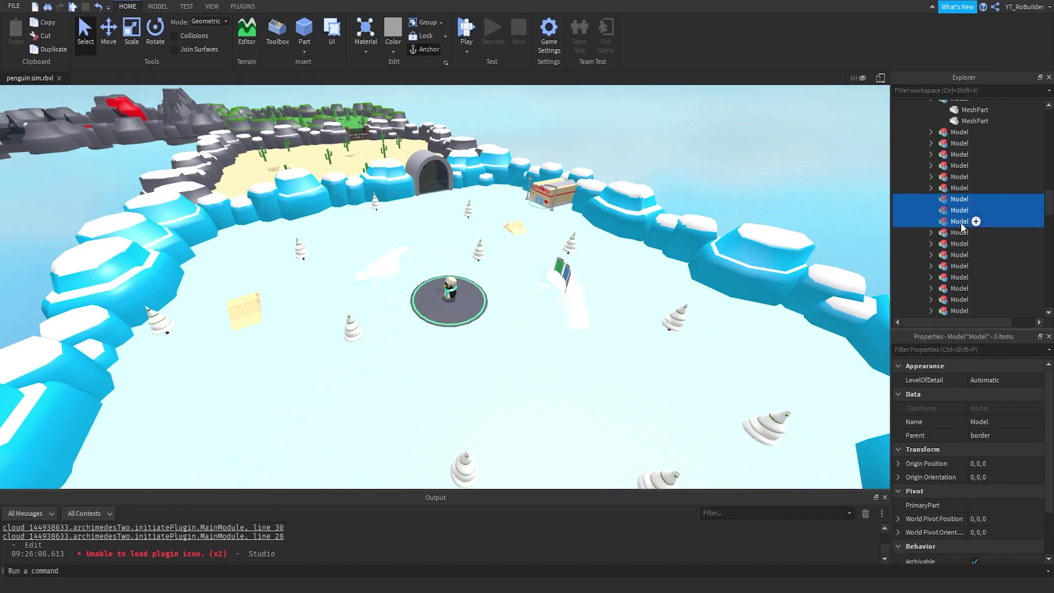
pyautogui.press('Delete')
pyautogui.scroll(3, 946, 164)
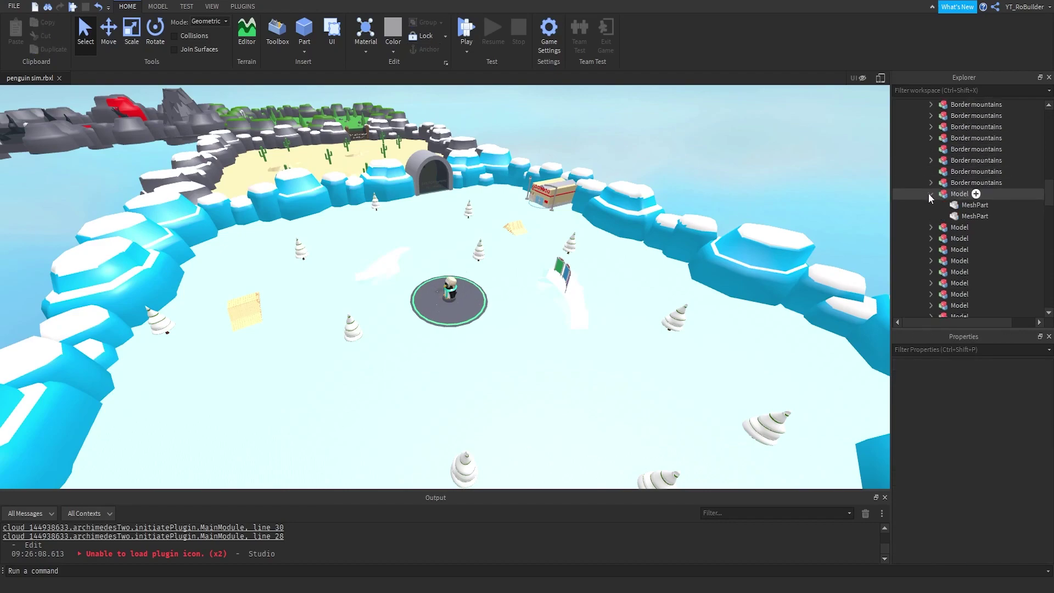
# Step: Delete the two empty Border mountains models that have no children from the border group
pyautogui.click(929, 195)
pyautogui.click(961, 172)
pyautogui.keyDown('ctrl'); pyautogui.click(962, 150); pyautogui.keyUp('ctrl')
pyautogui.scroll(3, 961, 156)
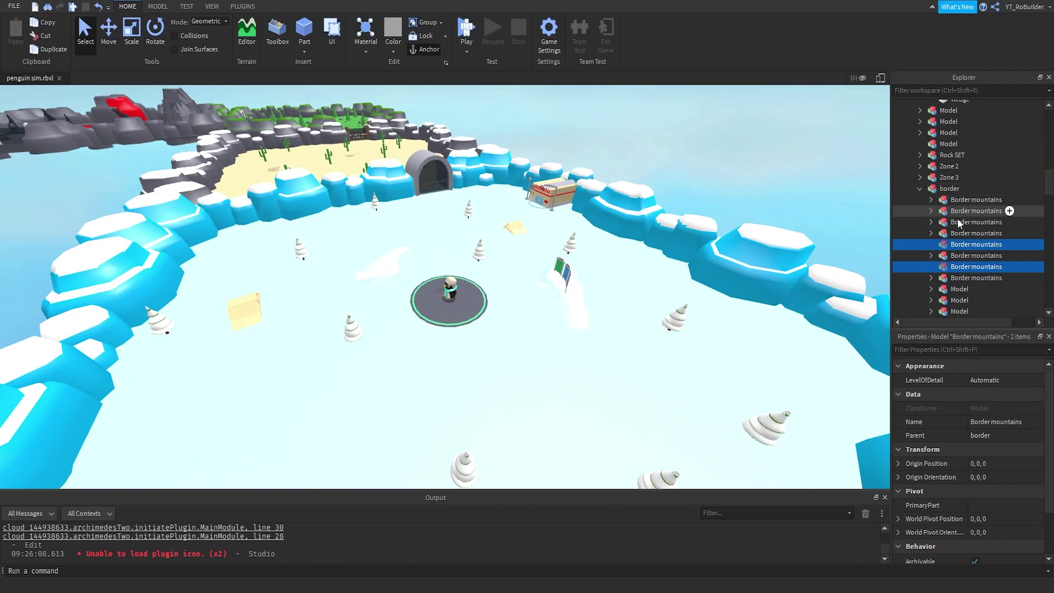
pyautogui.scroll(-2, 957, 218)
pyautogui.press('Delete')
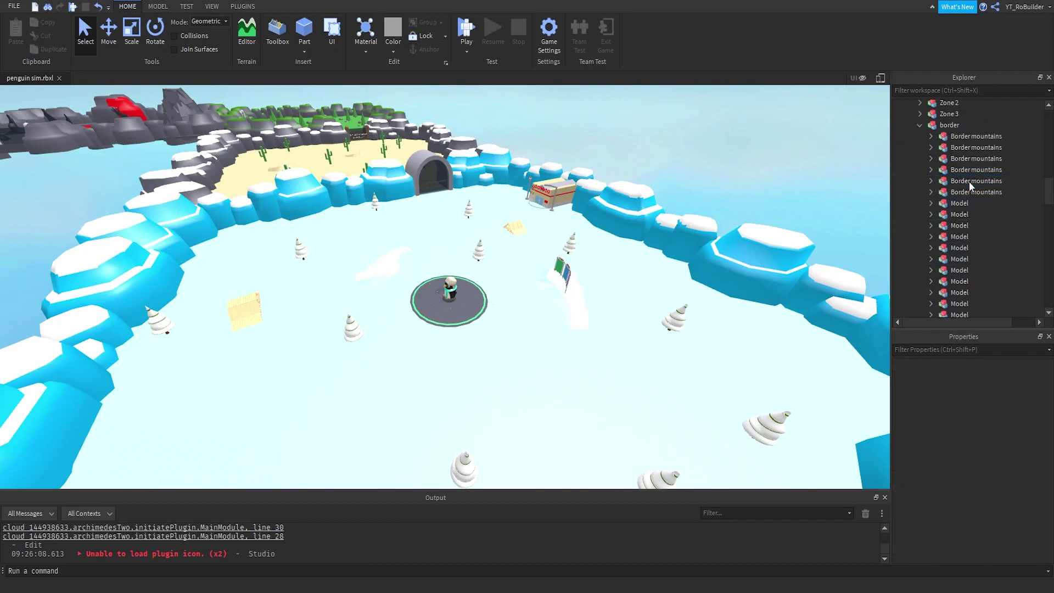
# Step: Switch to the Penguin Simulator! place and survey its snow zone from the penguin platform up to an aerial overview
pyautogui.moveTo(528, 248)
pyautogui.mouseDown(button='middle')
pyautogui.moveTo(521, 258)
pyautogui.moveTo(540, 249)
pyautogui.mouseUp(button='middle')
pyautogui.press('a')
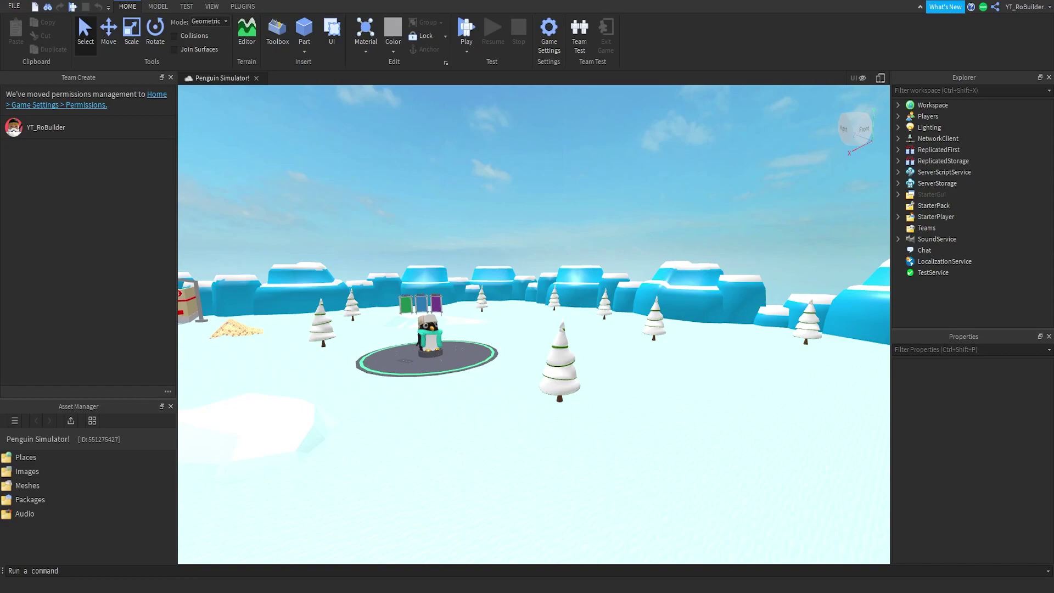
pyautogui.moveTo(615, 369); pyautogui.dragTo(597, 365, button='right')
pyautogui.press('w')
pyautogui.press('s')
pyautogui.press('s')
pyautogui.press('w')
pyautogui.scroll(-5, 597, 364)
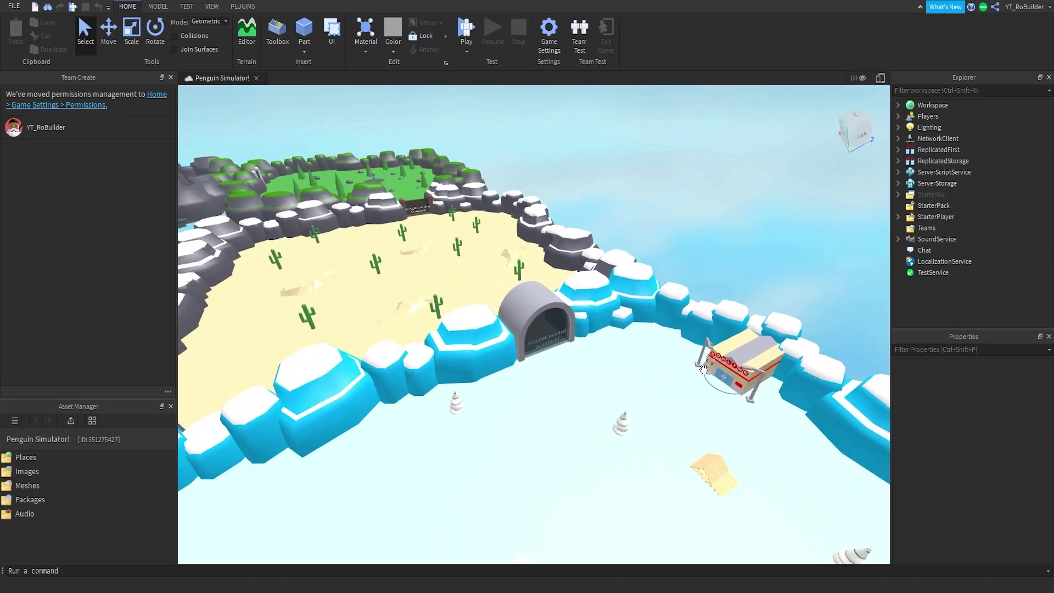
# Step: Examine the bowling building and the $10,000 tunnel gate, along with the zones laid out behind them
pyautogui.scroll(4, 729, 364)
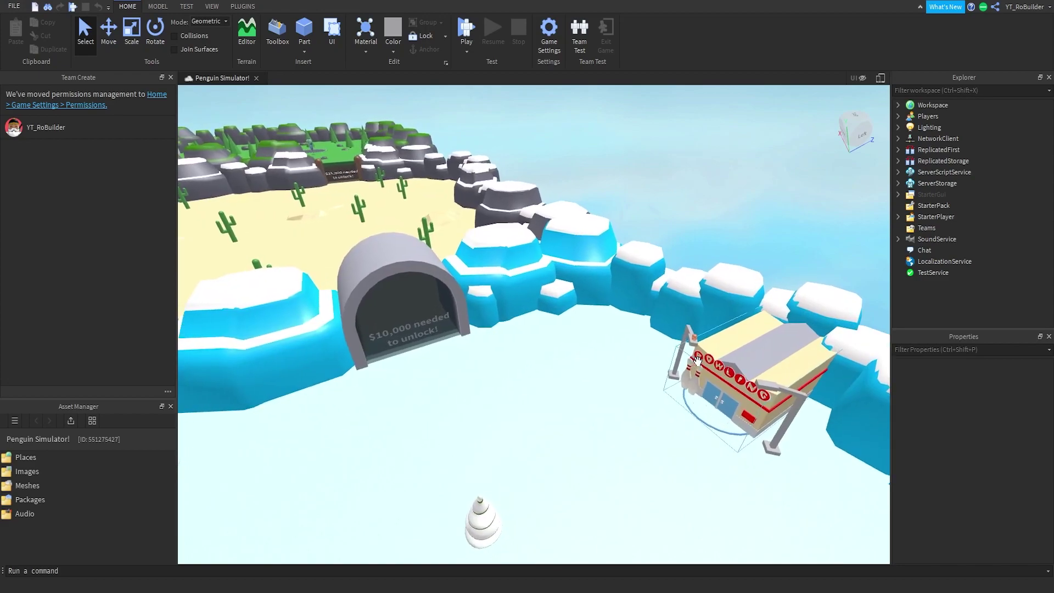
pyautogui.moveTo(729, 365); pyautogui.dragTo(697, 361, button='right')
pyautogui.scroll(-3, 698, 361)
pyautogui.scroll(-3, 697, 361)
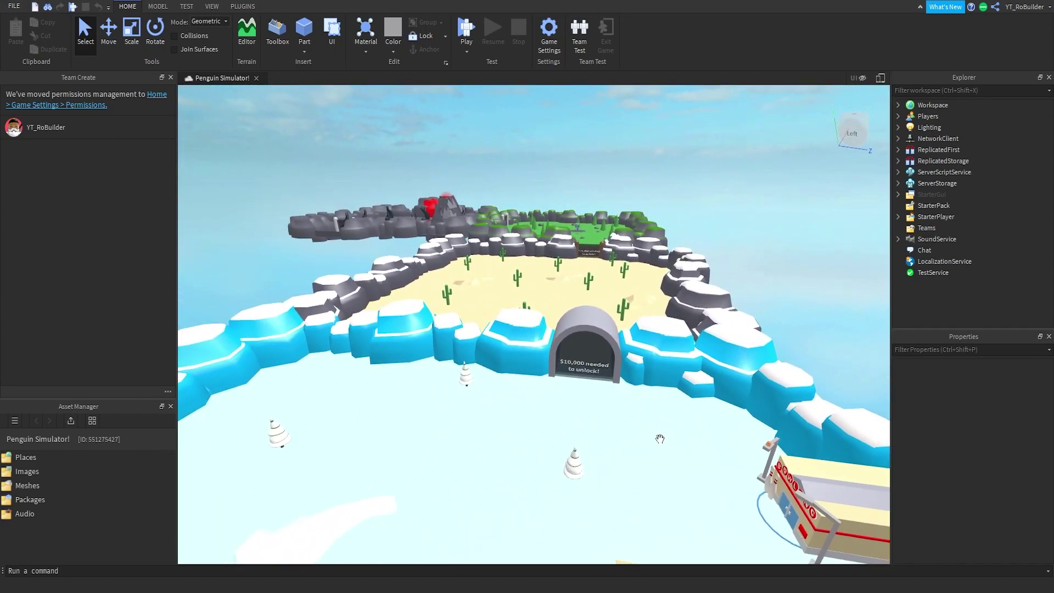
pyautogui.moveTo(606, 343); pyautogui.dragTo(619, 346, button='right')
pyautogui.scroll(6, 619, 346)
pyautogui.scroll(-8, 619, 344)
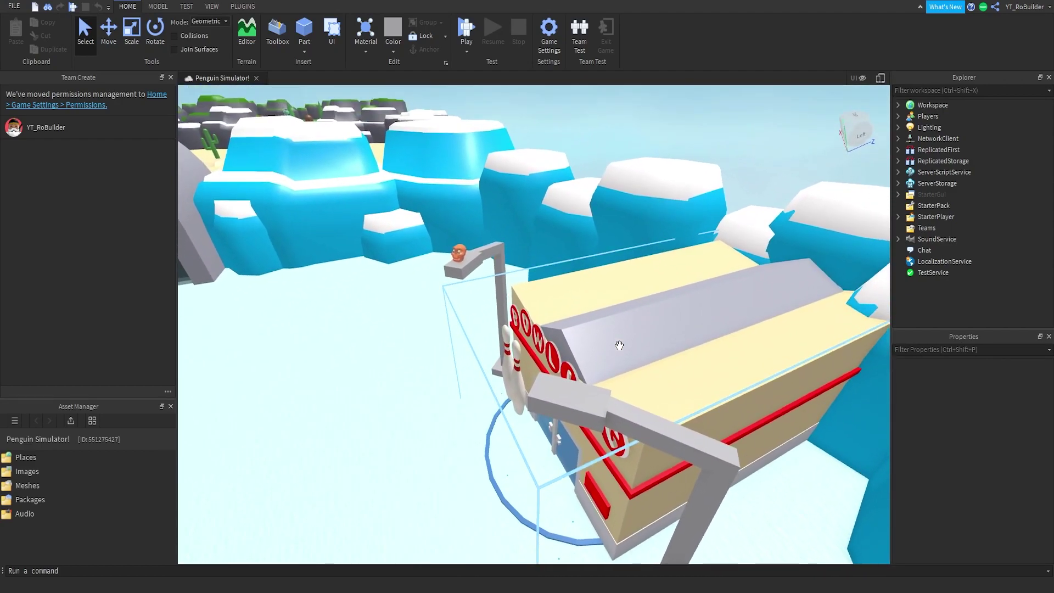
pyautogui.press('w')
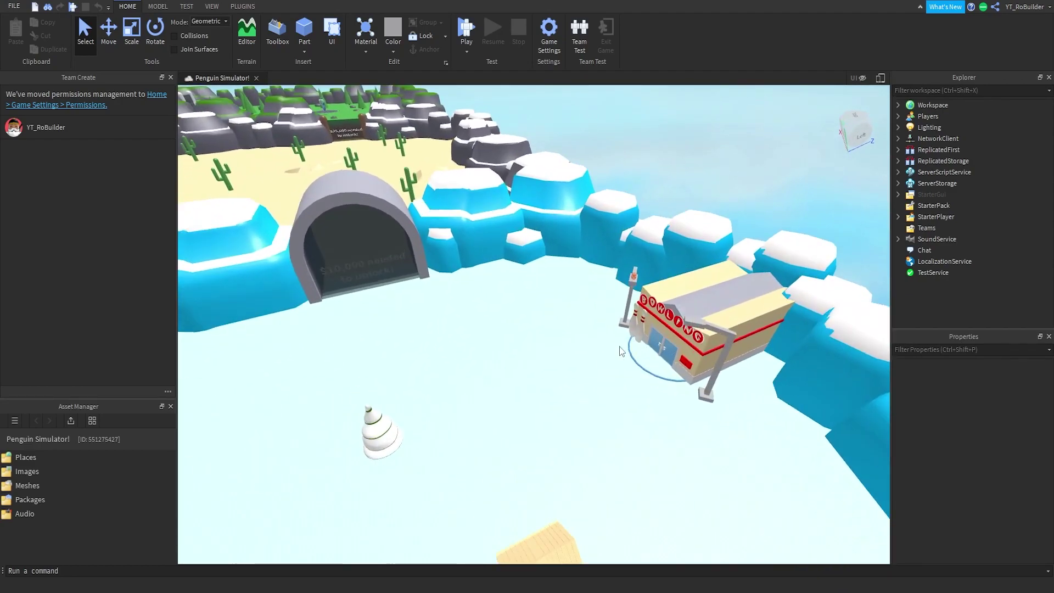
pyautogui.moveTo(618, 345); pyautogui.dragTo(618, 345, button='right')
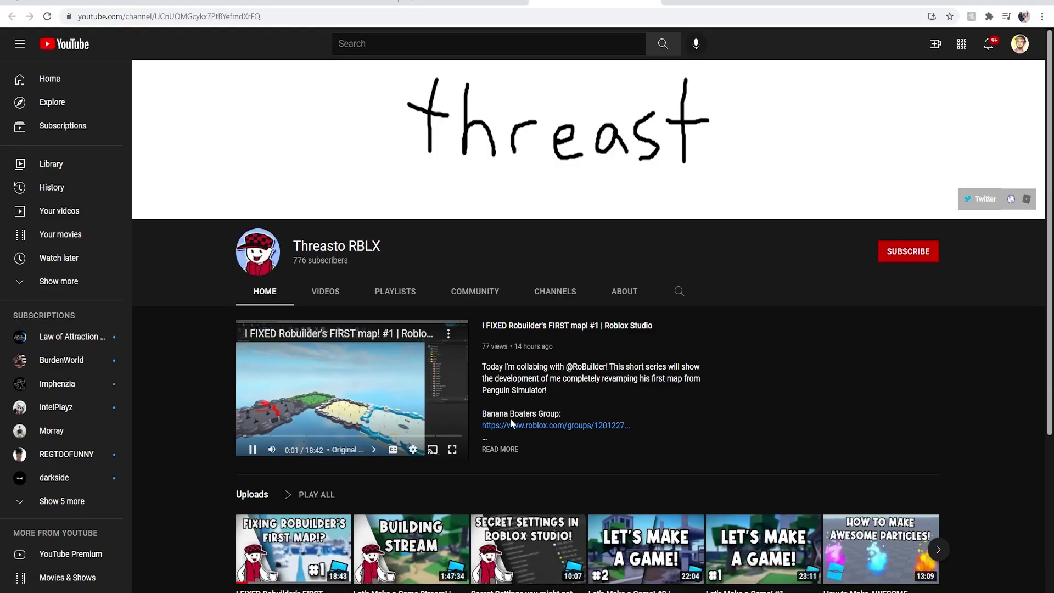
# Step: Switch to the browser, check the Threasto RBLX channel's uploaded videos and return to the channel's home page
pyautogui.click(323, 292)
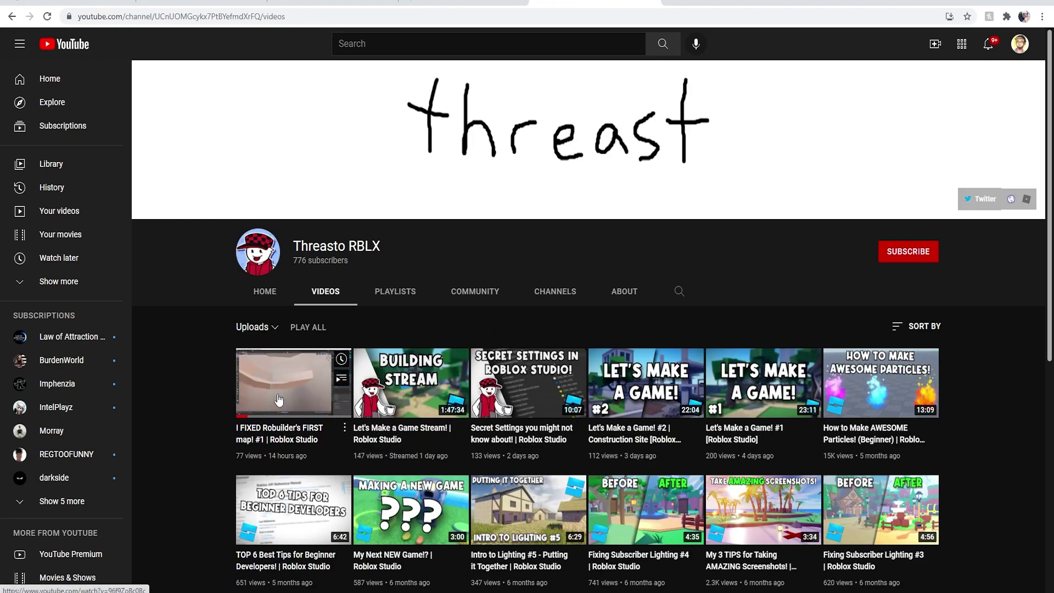
pyautogui.click(264, 291)
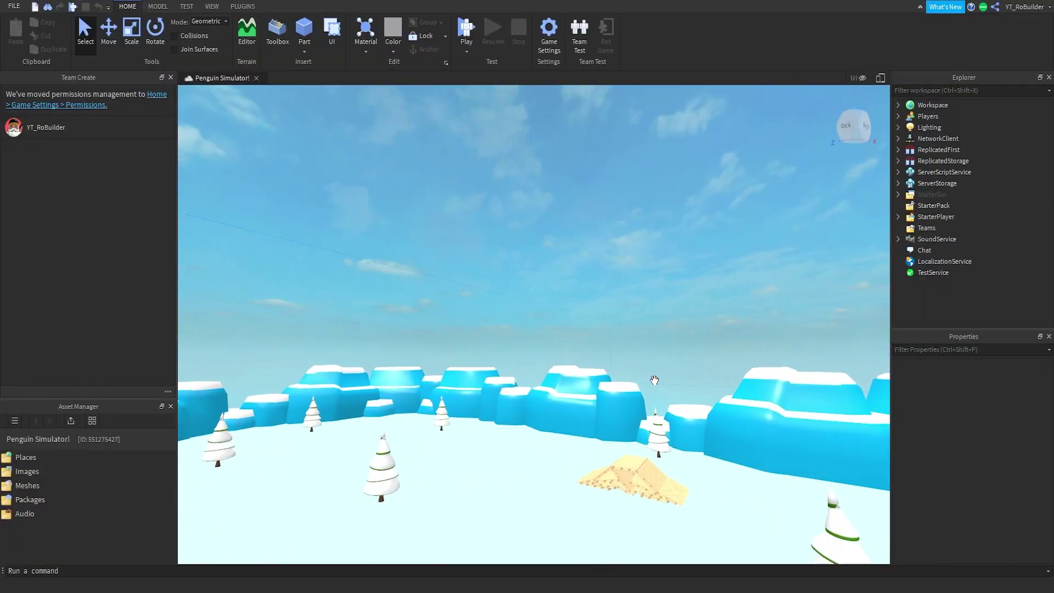
# Step: Return to the Penguin Simulator! place and examine the snow zone's trees, wooden ramps and border mountains
pyautogui.press('w')
pyautogui.moveTo(654, 380); pyautogui.dragTo(654, 381, button='right')
pyautogui.press('d')
pyautogui.press('w')
pyautogui.press('a')
pyautogui.press('s')
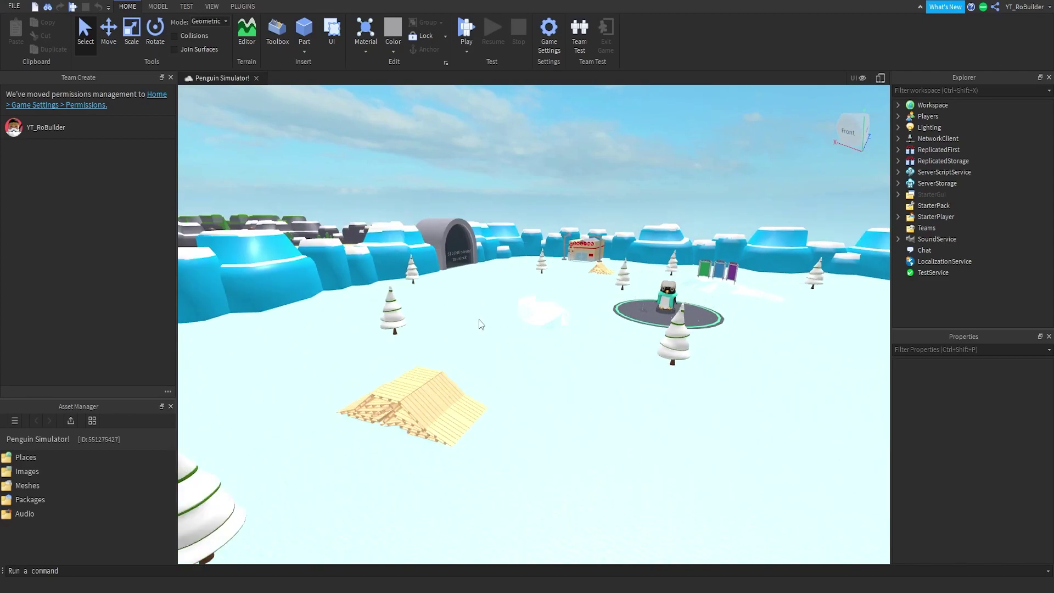
# Step: Survey the old map's desert, forest and lava zones from above
pyautogui.moveTo(605, 358); pyautogui.dragTo(600, 354, button='right')
pyautogui.press('w')
pyautogui.press('s')
pyautogui.press('a')
pyautogui.moveTo(430, 263); pyautogui.dragTo(430, 263, button='right')
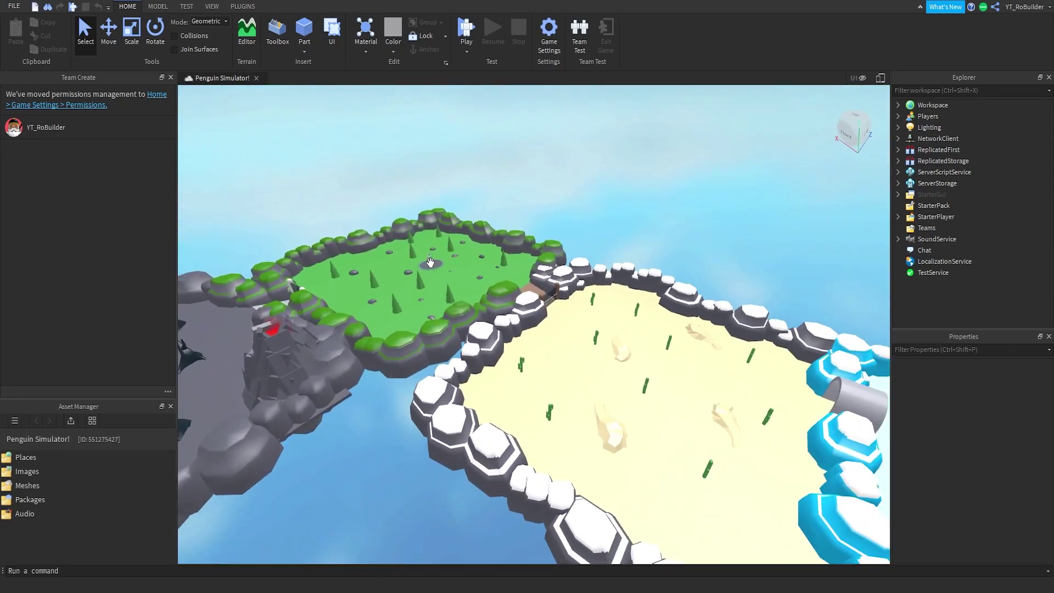
pyautogui.moveTo(503, 311); pyautogui.dragTo(502, 312, button='right')
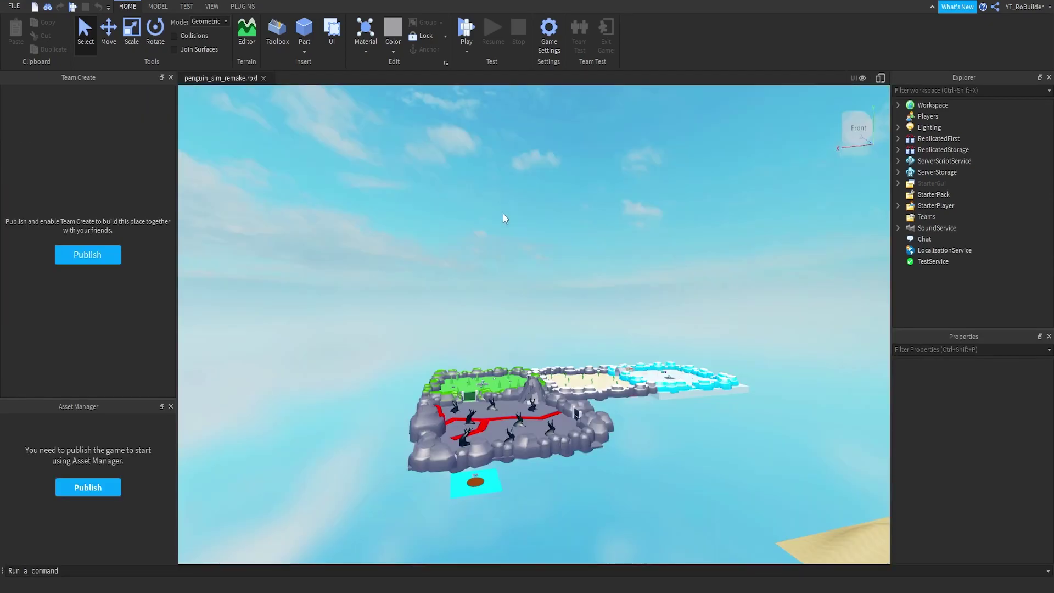
# Step: Switch to the penguin_sim_remake.rbxl place and survey the original map and the remade zones from above
pyautogui.scroll(1, 502, 213)
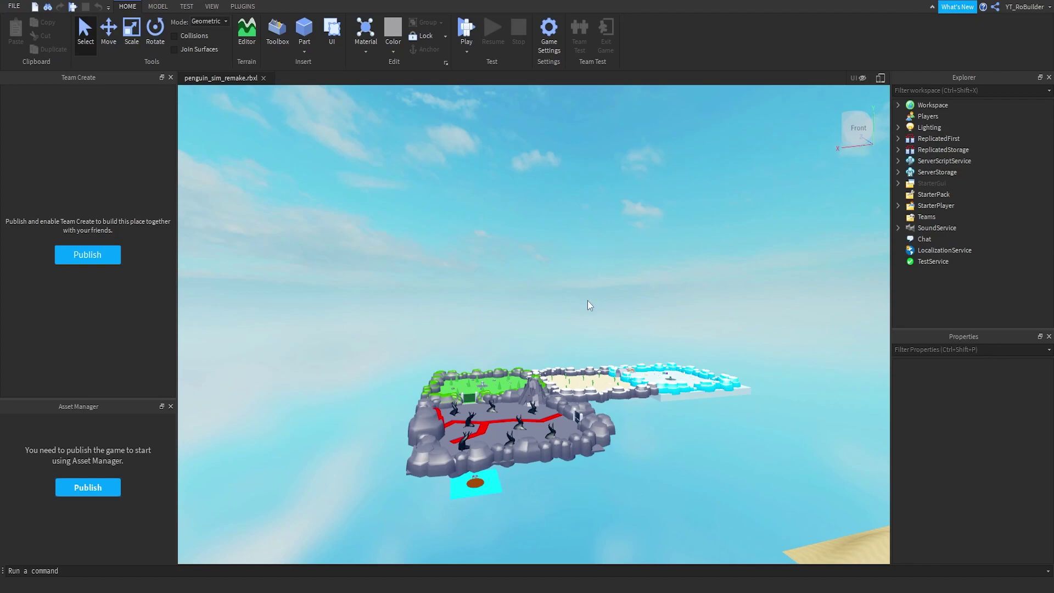
pyautogui.moveTo(588, 302); pyautogui.dragTo(588, 302, button='right')
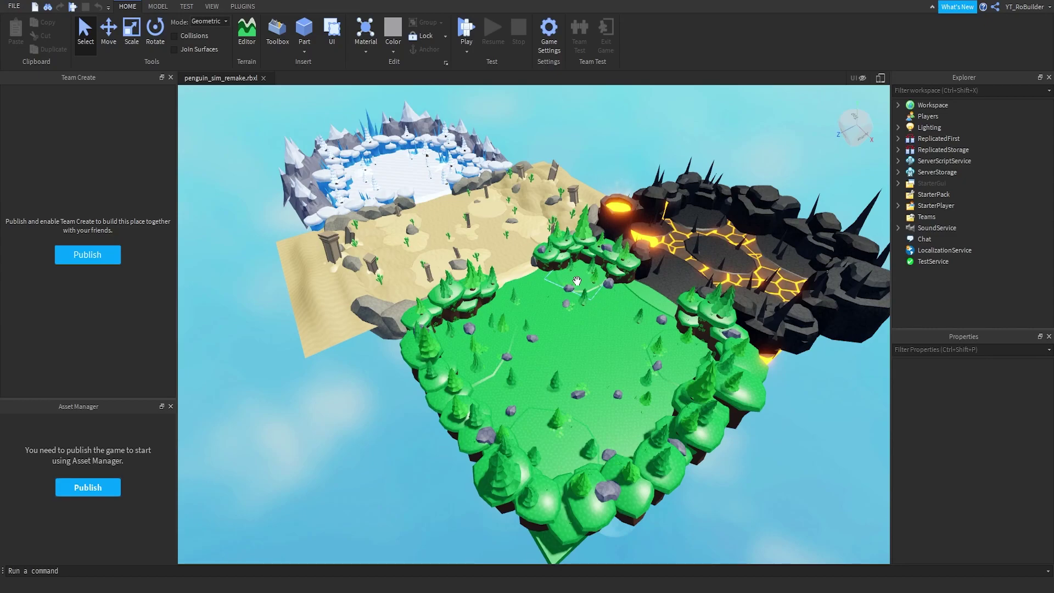
pyautogui.moveTo(581, 251); pyautogui.dragTo(568, 214, button='right')
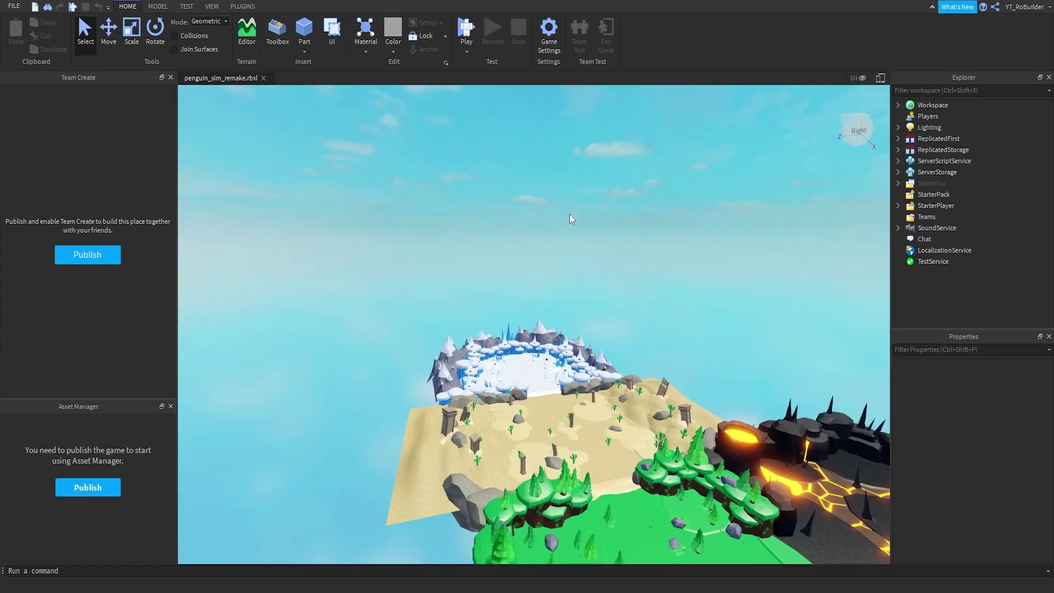
pyautogui.scroll(8, 568, 274)
pyautogui.scroll(10, 555, 383)
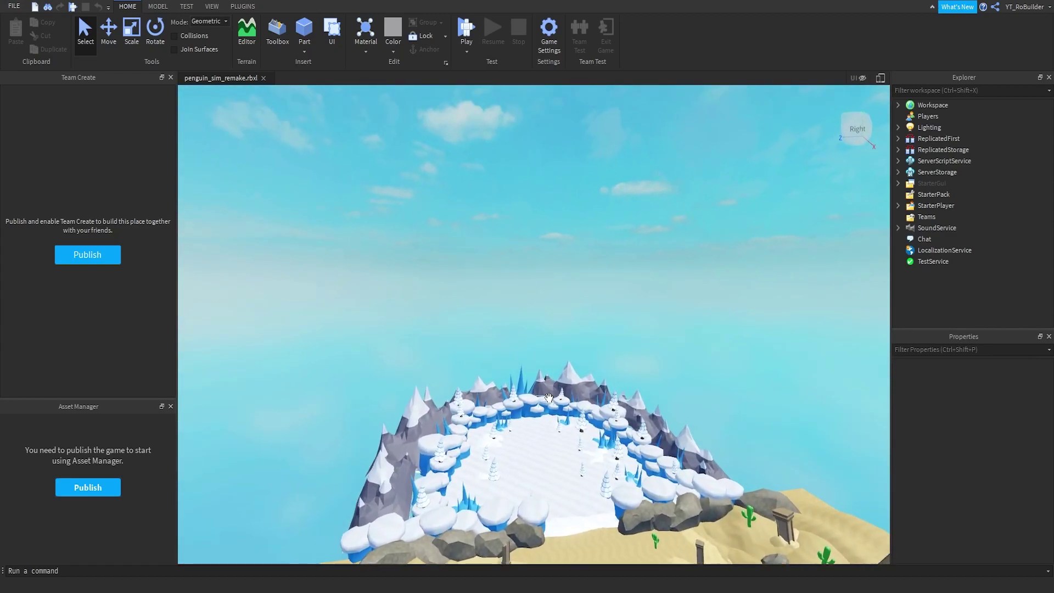
# Step: Examine the remade snow zone up close, including its trees, ice spikes, snow-capped cliffs and ground
pyautogui.scroll(8, 551, 402)
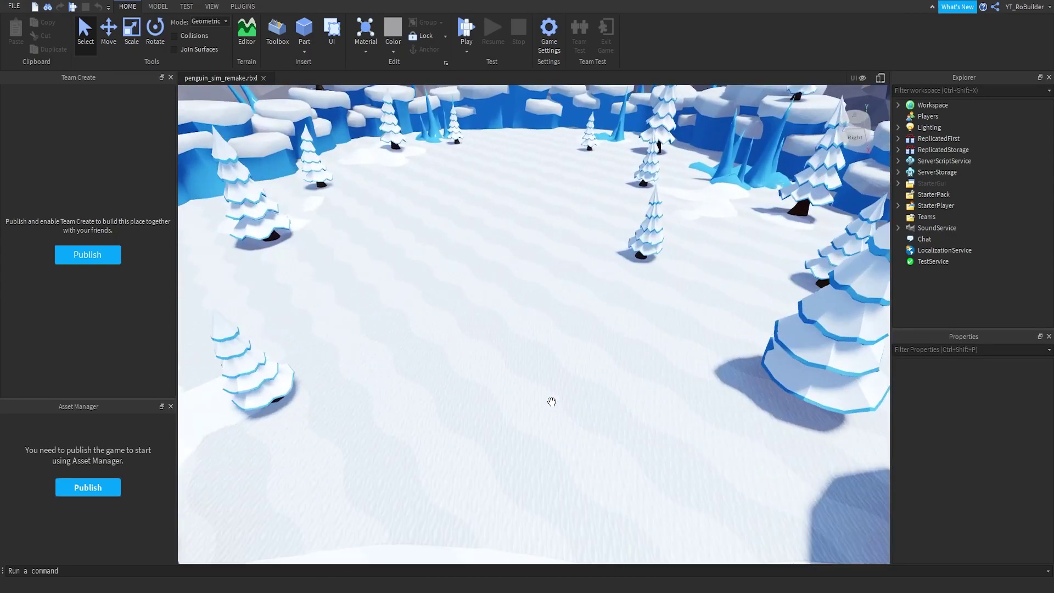
pyautogui.scroll(10, 566, 378)
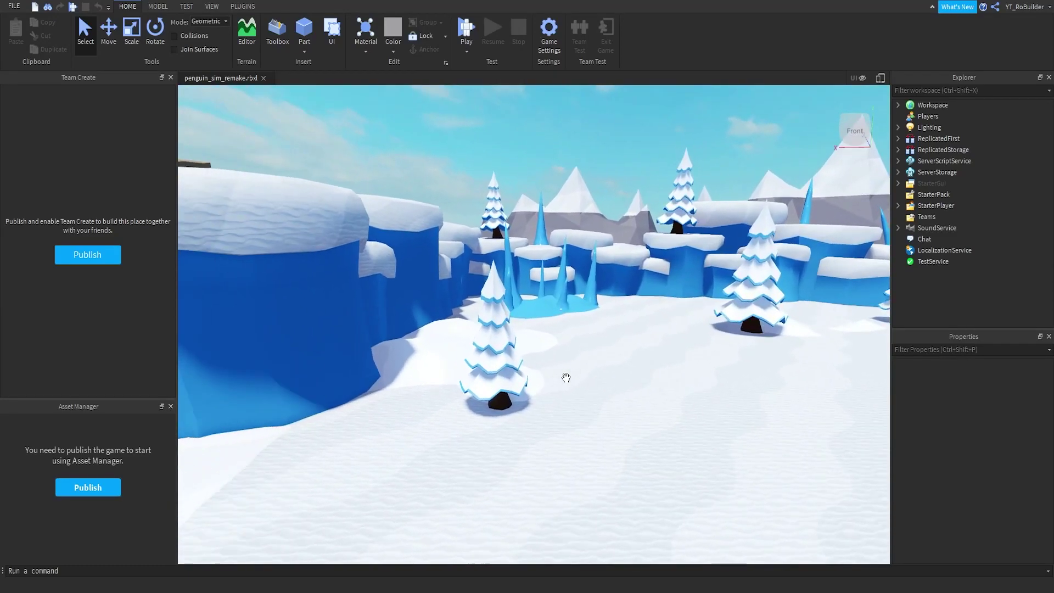
pyautogui.scroll(10, 566, 378)
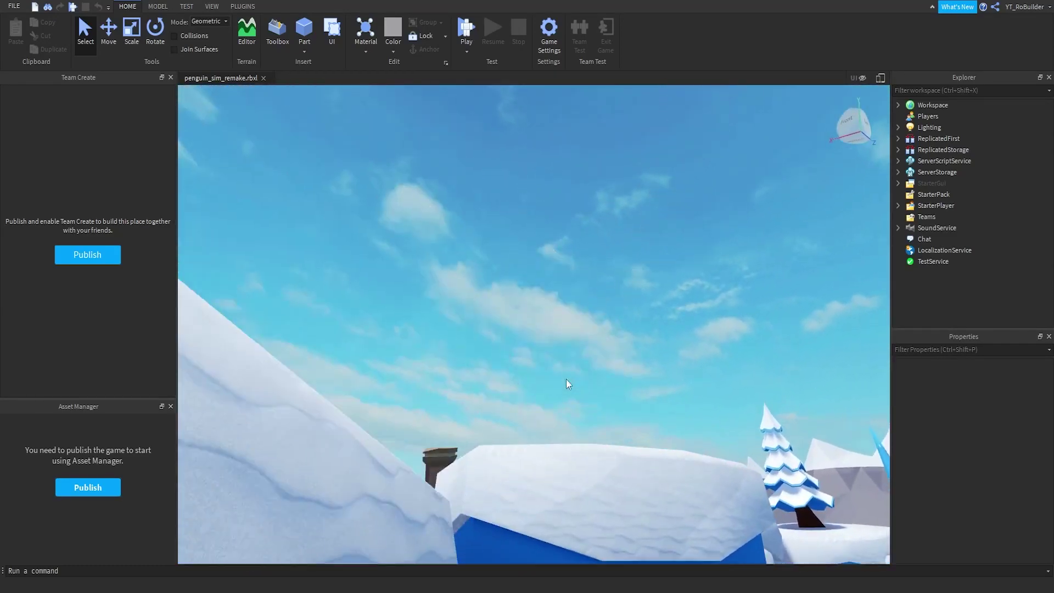
pyautogui.press('w')
pyautogui.moveTo(566, 379); pyautogui.dragTo(565, 378, button='right')
pyautogui.scroll(-5, 566, 378)
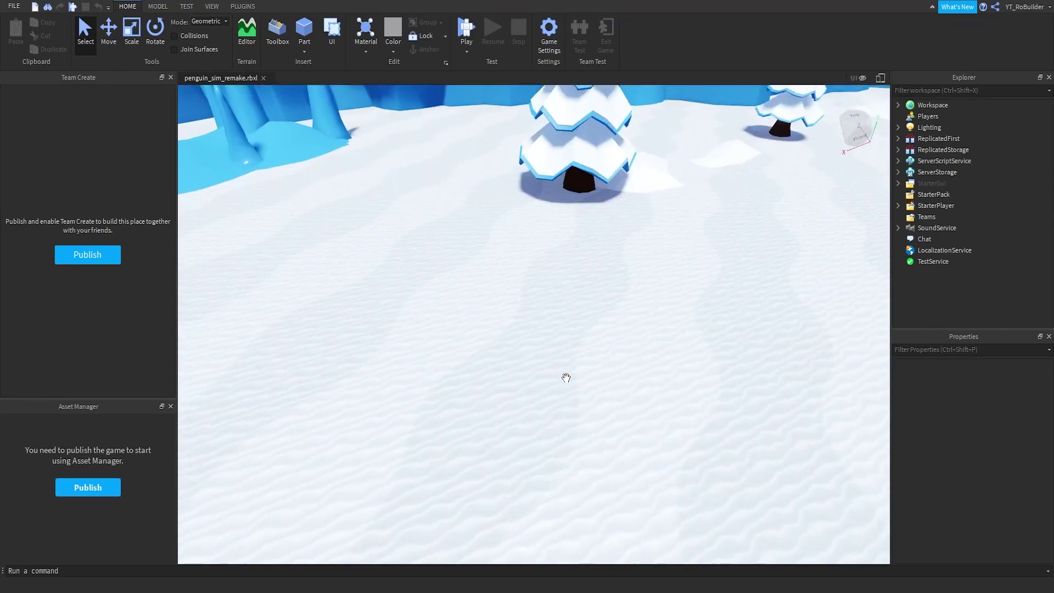
# Step: Select the snow zone's ground plate and inspect its appearance properties
pyautogui.click(533, 364)
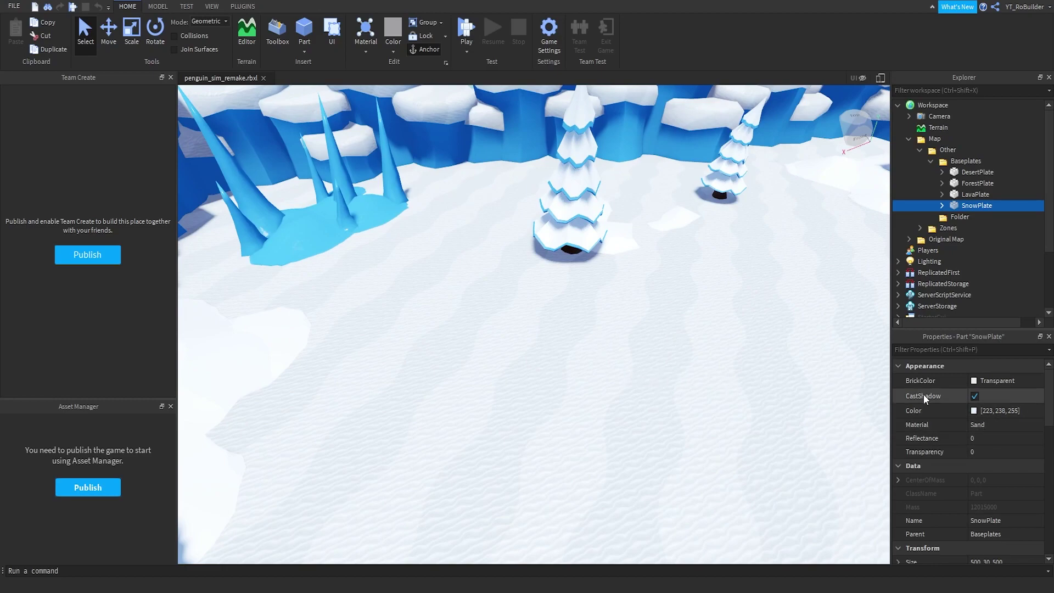
pyautogui.moveTo(694, 430); pyautogui.dragTo(571, 378, button='right')
pyautogui.scroll(-5, 712, 414)
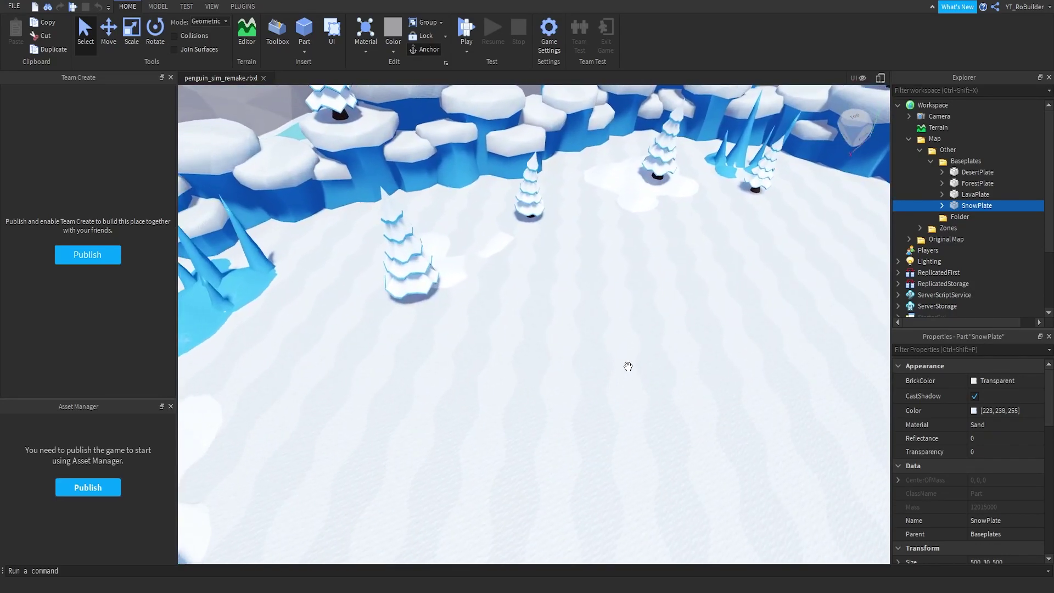
# Step: Select the ice pool mesh under the blue spikes and inspect its mesh, transform and behavior properties
pyautogui.press('w')
pyautogui.moveTo(624, 358); pyautogui.dragTo(682, 344, button='right')
pyautogui.press('w')
pyautogui.click(682, 345)
pyautogui.scroll(-10, 988, 477)
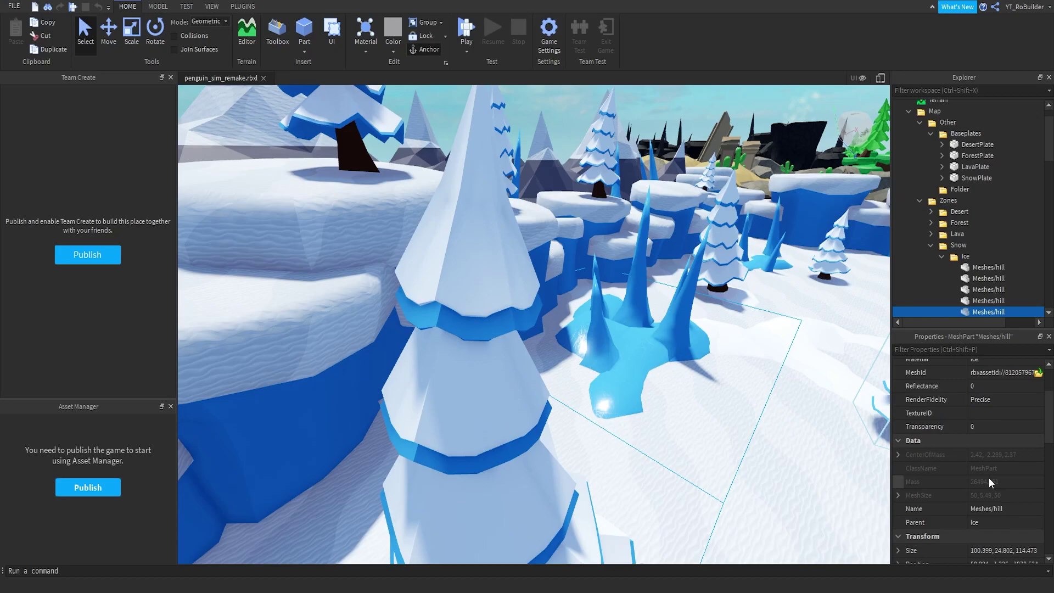
pyautogui.moveTo(666, 428); pyautogui.dragTo(666, 428, button='right')
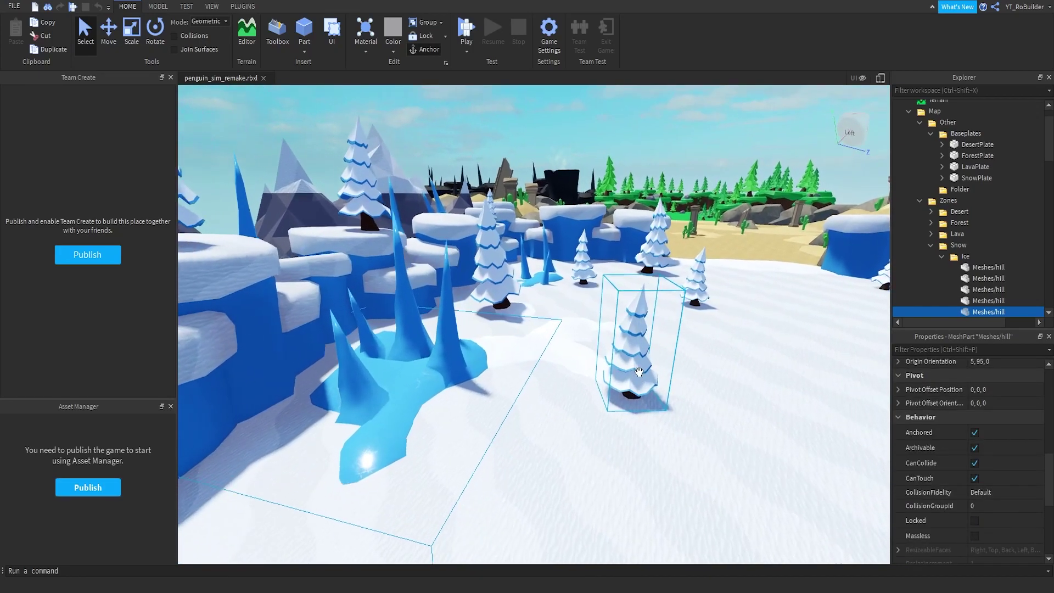
# Step: Select the snowy tree's mesh part to inspect its model in the Trees folder, and deselect it
pyautogui.click(631, 340)
pyautogui.scroll(2, 995, 493)
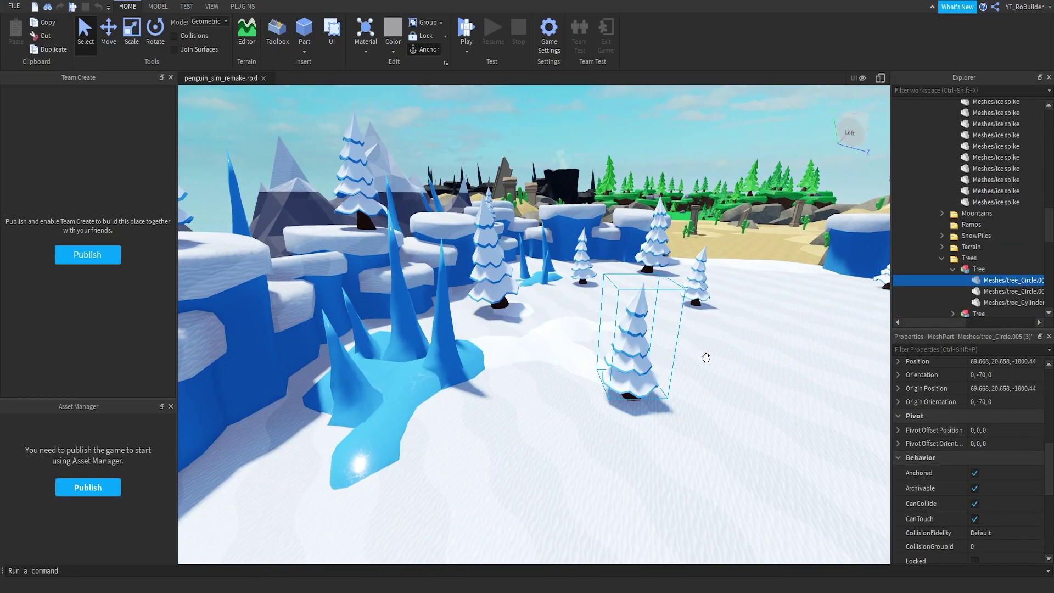
pyautogui.moveTo(706, 357); pyautogui.dragTo(706, 357, button='right')
pyautogui.click(696, 315)
pyautogui.moveTo(618, 387); pyautogui.dragTo(618, 386, button='right')
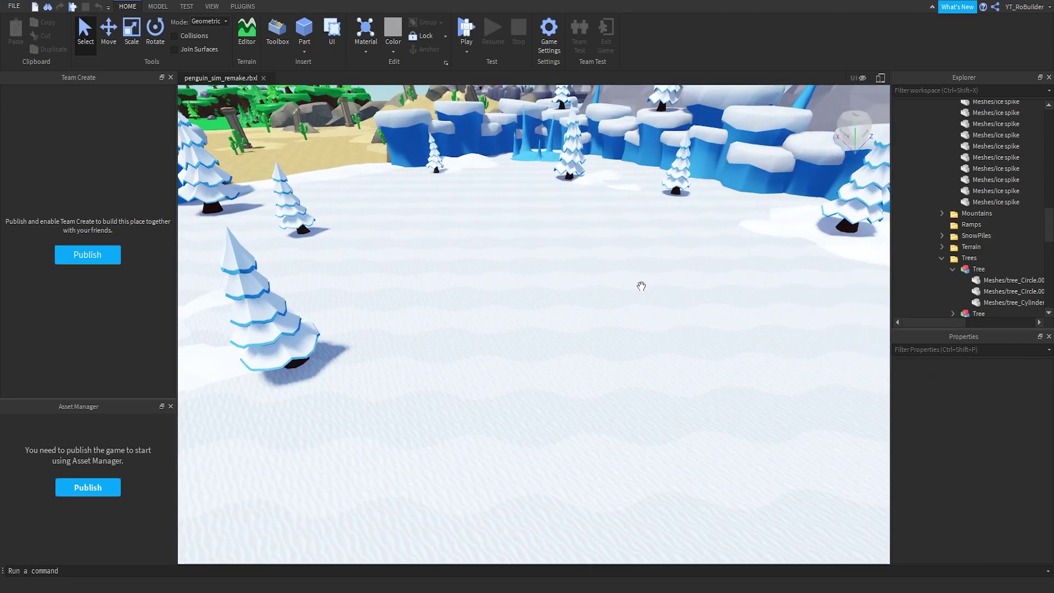
# Step: Examine the whole remade snow zone from above, with its ice pools, trees and cliff border
pyautogui.scroll(-4, 623, 233)
pyautogui.moveTo(623, 232); pyautogui.dragTo(623, 232, button='right')
pyautogui.scroll(-3, 598, 274)
pyautogui.moveTo(598, 275); pyautogui.dragTo(598, 326, button='right')
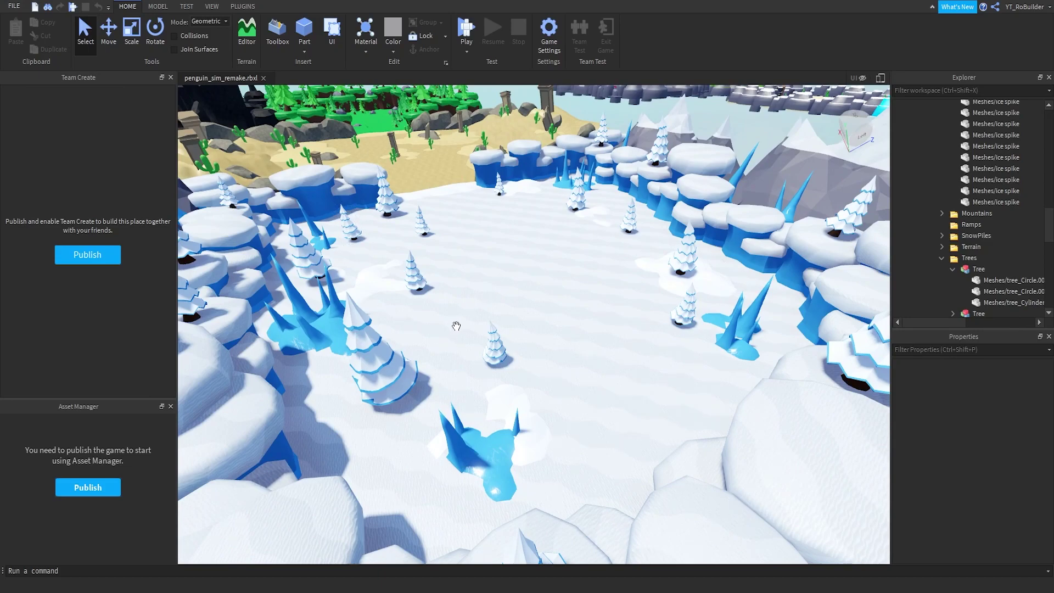
pyautogui.moveTo(539, 374)
pyautogui.mouseDown(button='right')
pyautogui.moveTo(554, 358)
pyautogui.moveTo(560, 364)
pyautogui.moveTo(546, 363)
pyautogui.mouseUp(button='right')
# Step: Fly out of the remade snow zone through the desert and examine its surroundings up to the forest border
pyautogui.scroll(5, 548, 372)
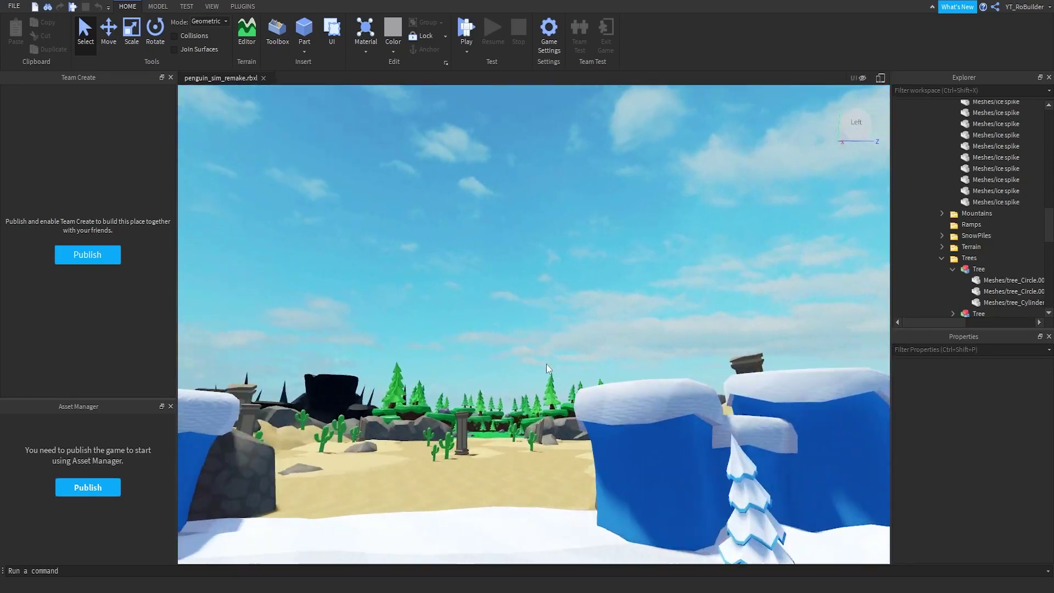
pyautogui.press('w')
pyautogui.moveTo(546, 363); pyautogui.dragTo(546, 363, button='right')
pyautogui.press('w')
pyautogui.press('s')
pyautogui.press('a')
pyautogui.press('w')
pyautogui.press('s')
pyautogui.press('w')
pyautogui.press('d')
pyautogui.press('w')
pyautogui.moveTo(643, 331); pyautogui.dragTo(676, 326, button='right')
pyautogui.press('w')
pyautogui.press('d')
pyautogui.press('a')
pyautogui.press('d')
pyautogui.press('d')
pyautogui.press('w')
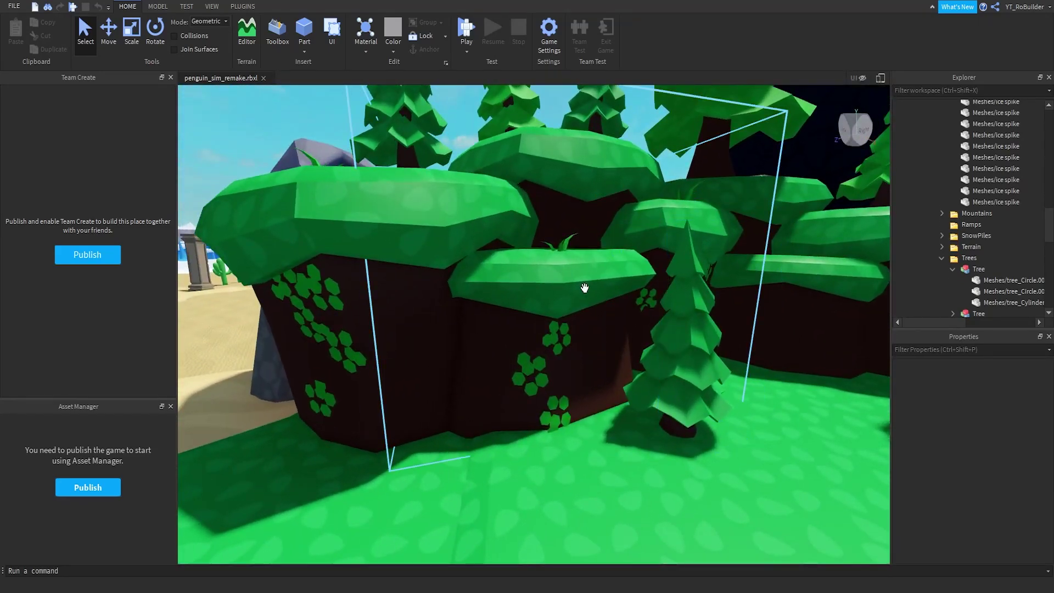
# Step: Examine the remade forest's mossy cliffs and trees, and fly over to the original map
pyautogui.press('w')
pyautogui.moveTo(520, 308); pyautogui.dragTo(566, 351, button='right')
pyautogui.press('w')
pyautogui.press('a')
pyautogui.press('w')
pyautogui.press('a')
pyautogui.press('w')
pyautogui.press('w')
pyautogui.press('s')
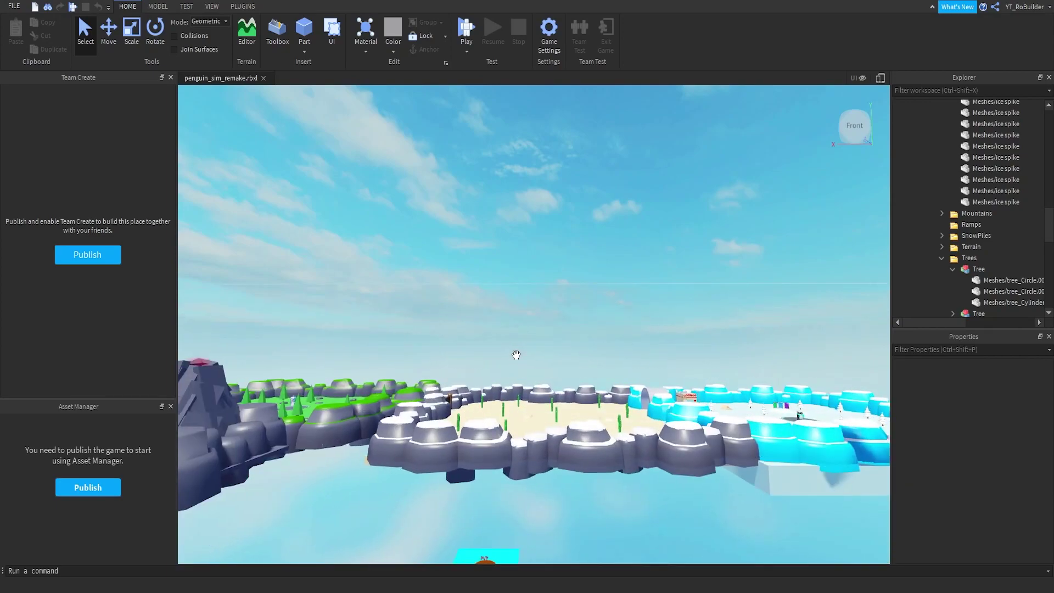
# Step: Examine the original map's desert zone, its cacti and its border rocks toward the snow zone for comparison
pyautogui.press('w')
pyautogui.moveTo(515, 373); pyautogui.dragTo(594, 377, button='right')
pyautogui.press('s')
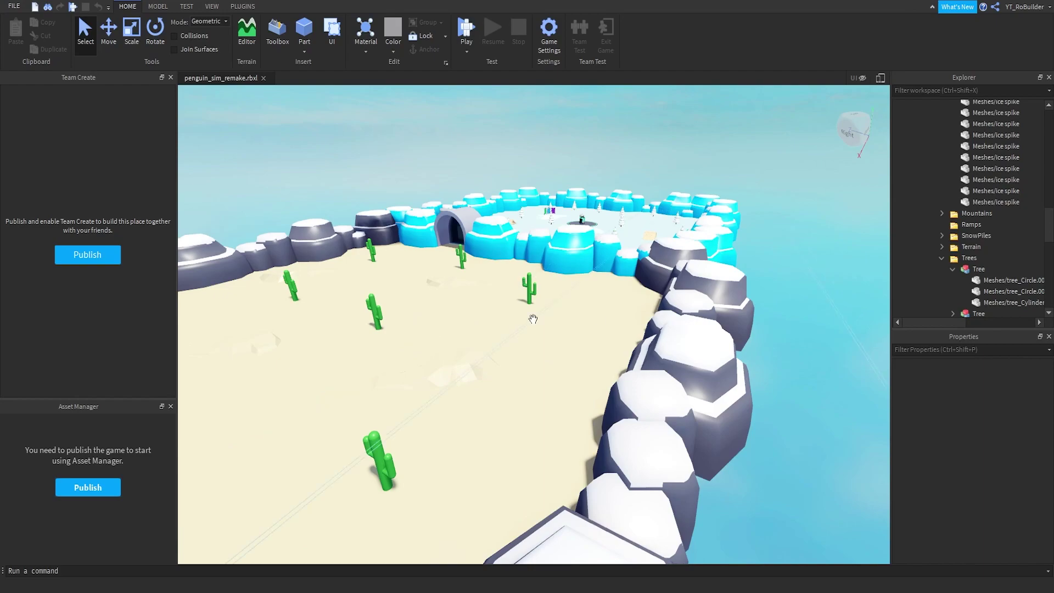
# Step: Return to the remade forest zone, inspect a green tree's mesh part properties and deselect it
pyautogui.moveTo(520, 341); pyautogui.dragTo(567, 366, button='right')
pyautogui.press('w')
pyautogui.press('w')
pyautogui.press('w')
pyautogui.press('w')
pyautogui.press('w')
pyautogui.press('w')
pyautogui.press('s')
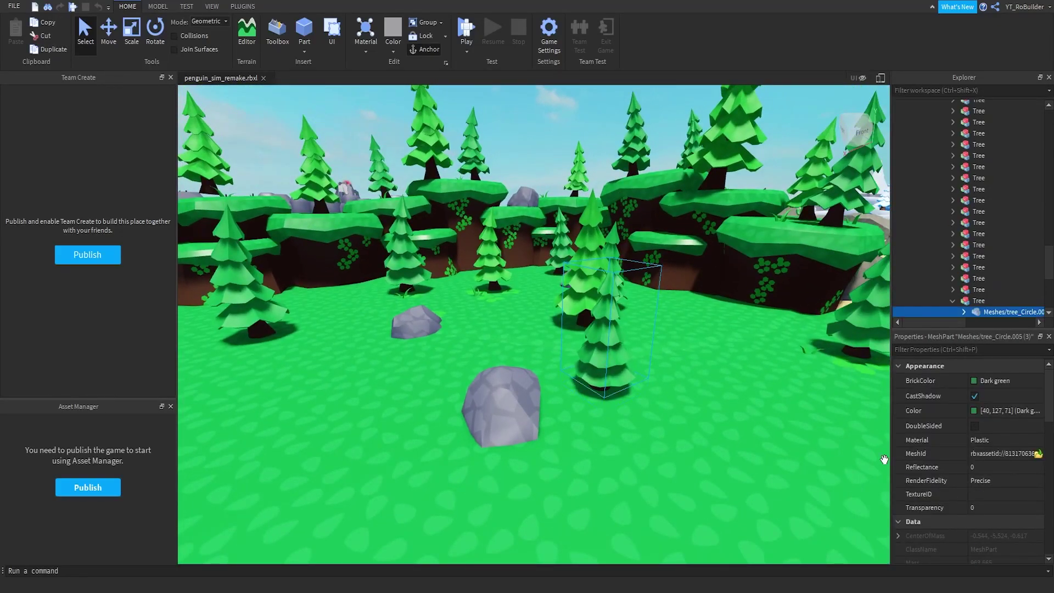
pyautogui.scroll(-5, 986, 485)
pyautogui.scroll(5, 978, 482)
pyautogui.moveTo(591, 370); pyautogui.dragTo(546, 230, button='right')
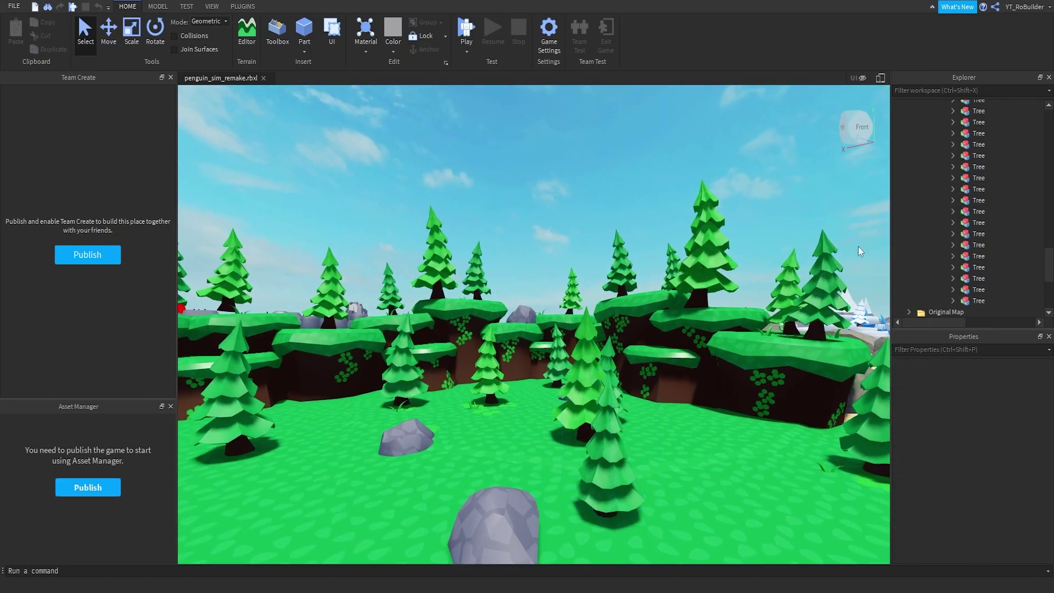
# Step: Examine the remade forest's layered mossy cliffs, rocks and pine trees from close range
pyautogui.press('w')
pyautogui.moveTo(619, 363); pyautogui.dragTo(618, 363, button='right')
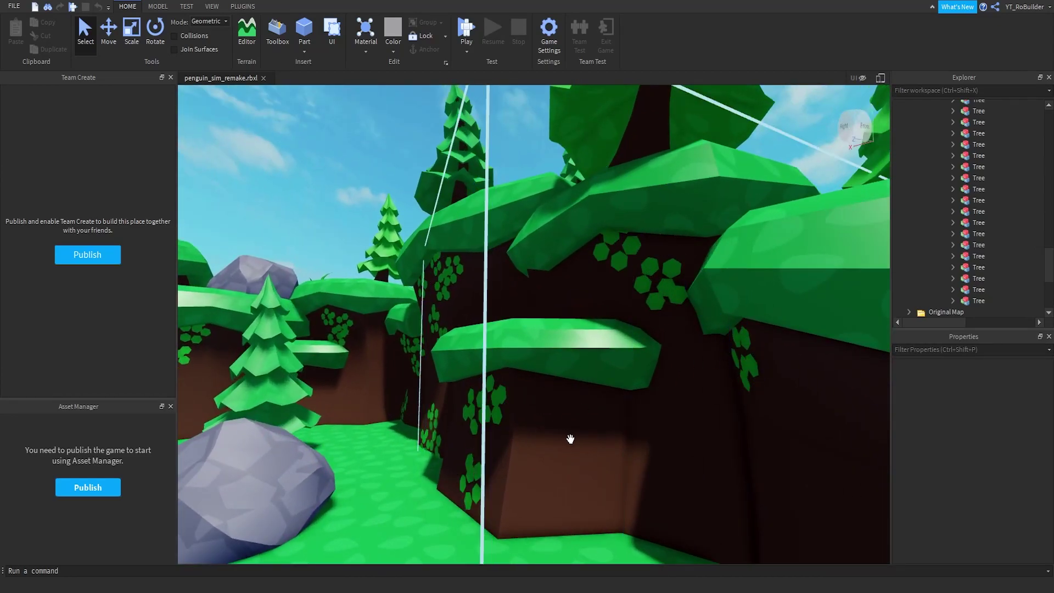
pyautogui.press('d')
pyautogui.moveTo(570, 439); pyautogui.dragTo(580, 437, button='right')
pyautogui.press('a')
pyautogui.press('d')
pyautogui.press('w')
pyautogui.press('w')
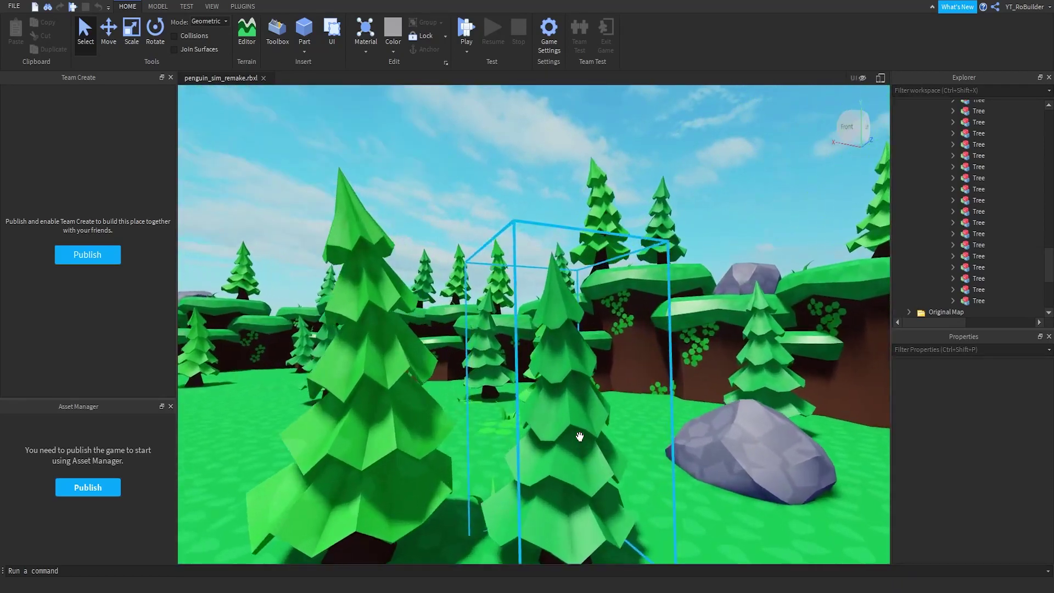
pyautogui.press('s')
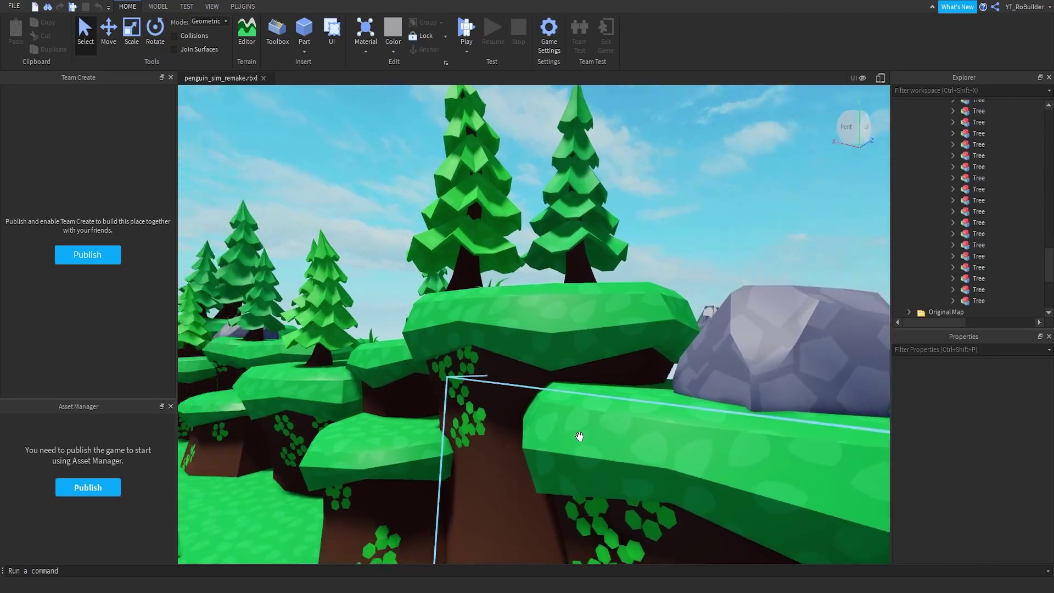
# Step: Survey the forest's cliff tops and its border with the desert, looking across the desert toward the snow zone
pyautogui.press('s')
pyautogui.moveTo(580, 436); pyautogui.dragTo(606, 436, button='right')
pyautogui.press('d')
pyautogui.press('s')
pyautogui.press('w')
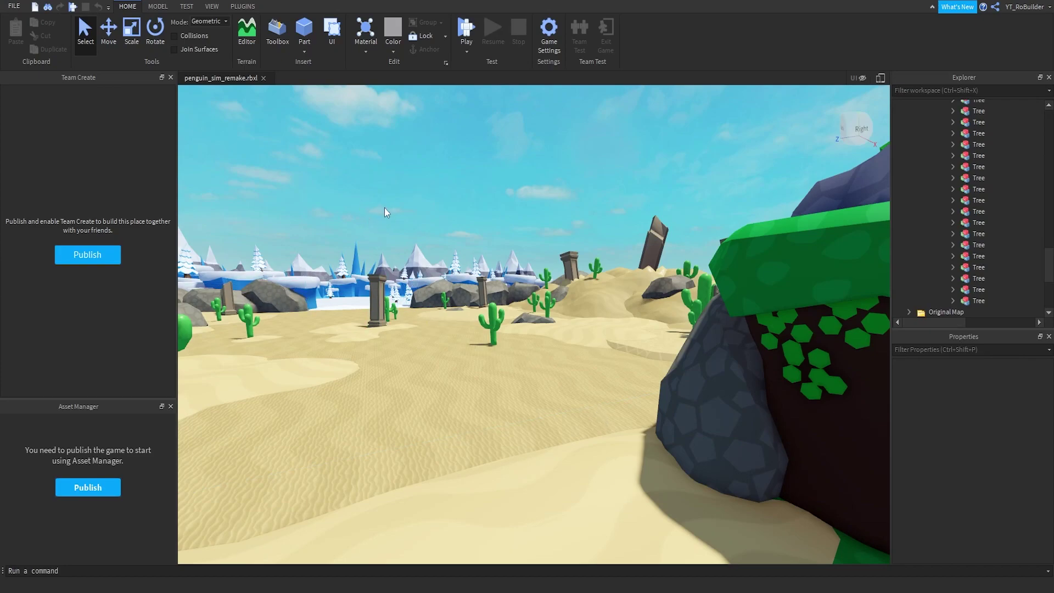
pyautogui.moveTo(493, 252); pyautogui.dragTo(494, 253, button='right')
pyautogui.press('s')
pyautogui.press('w')
pyautogui.press('w')
# Step: Fly to the remade lava zone, inspect the volcano mesh part's properties and deselect it
pyautogui.moveTo(630, 324); pyautogui.dragTo(607, 305, button='right')
pyautogui.press('w')
pyautogui.press('w')
pyautogui.press('w')
pyautogui.press('w')
pyautogui.press('s')
pyautogui.press('w')
pyautogui.press('w')
pyautogui.click(602, 305)
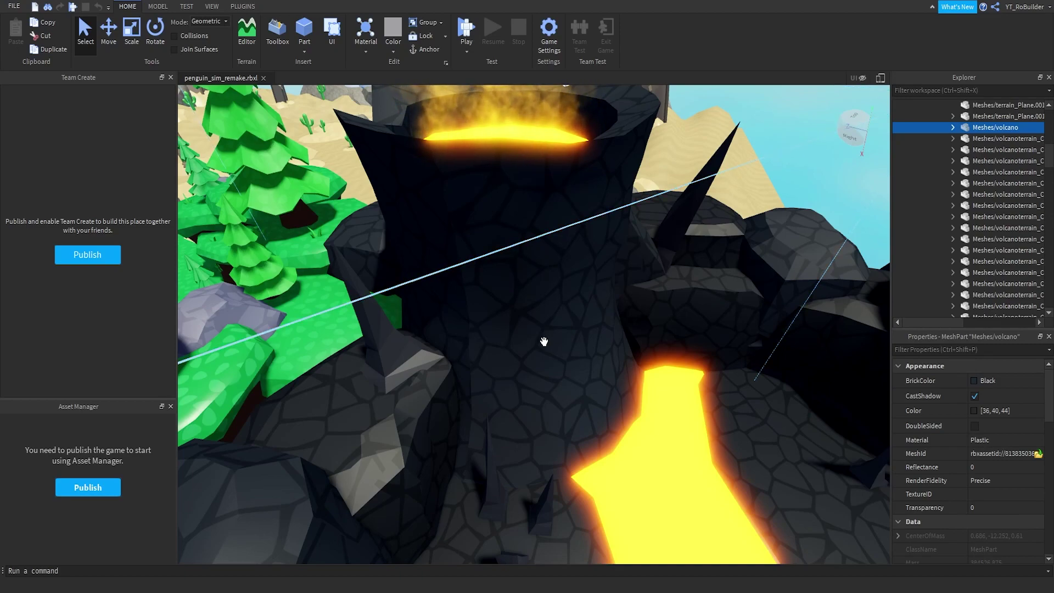
pyautogui.moveTo(619, 352); pyautogui.dragTo(619, 352, button='right')
pyautogui.click(618, 353)
# Step: Examine the glowing lava cracks between the dark rock slabs and select the LavaPlate part beneath them
pyautogui.press('s')
pyautogui.moveTo(582, 392); pyautogui.dragTo(631, 373, button='right')
pyautogui.press('w')
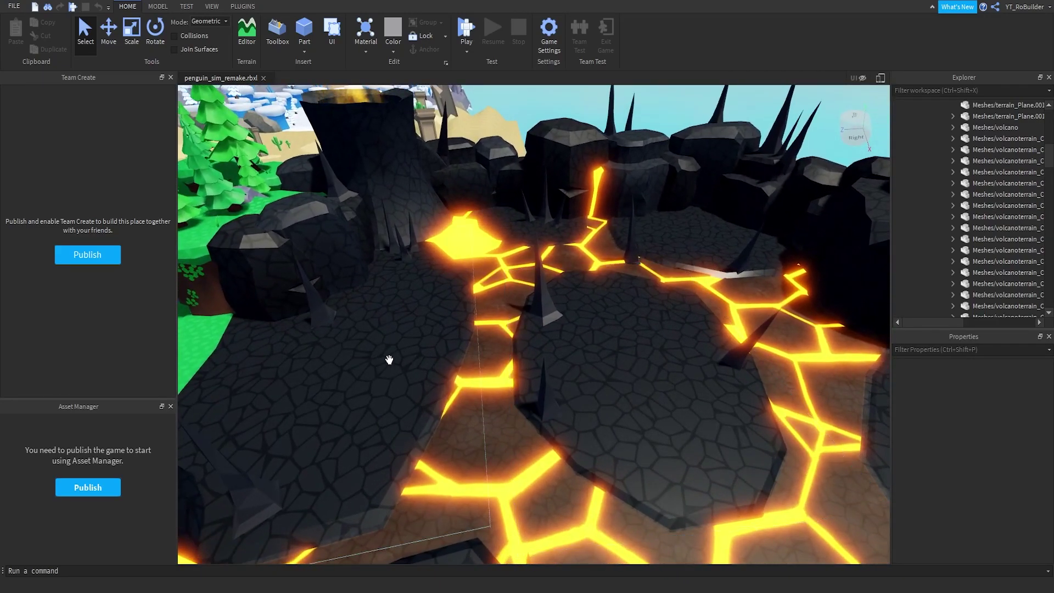
pyautogui.click(494, 452)
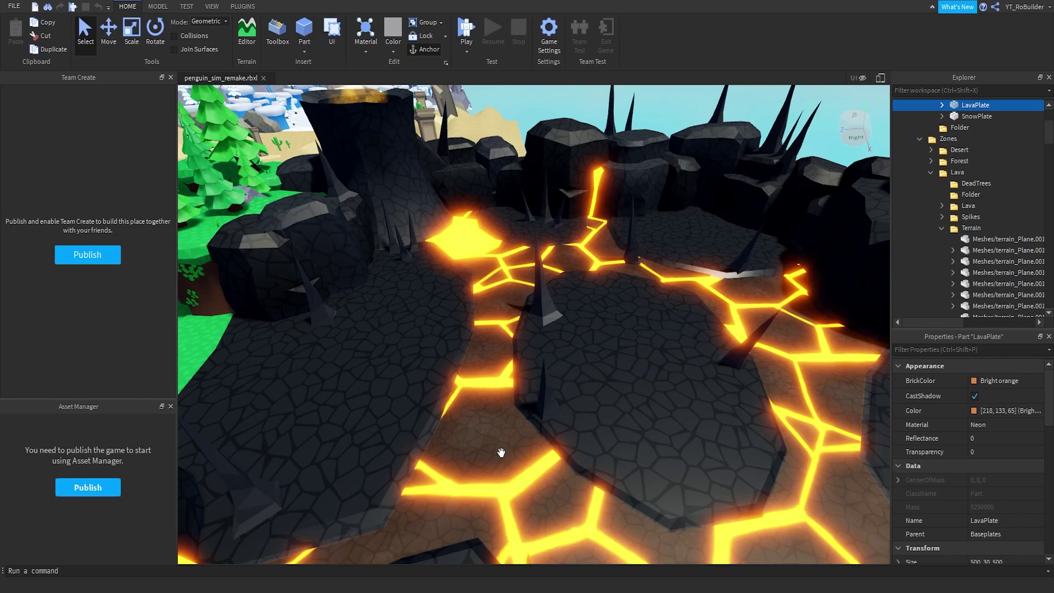
pyautogui.moveTo(581, 440); pyautogui.dragTo(352, 396, button='right')
pyautogui.press('w')
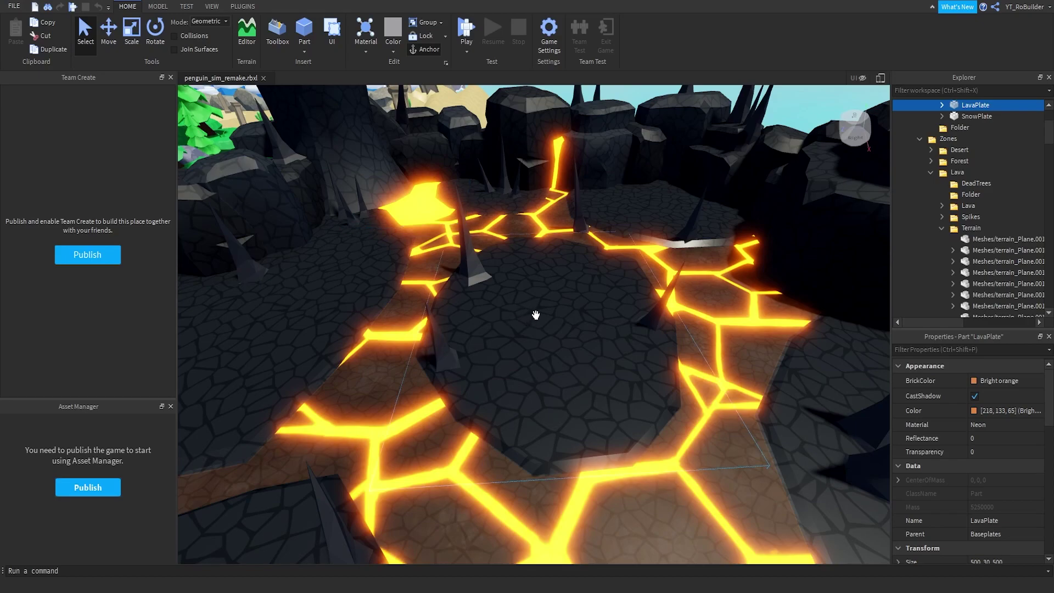
# Step: Look over the remade lava zone's ground and spikes, and fly over to the original map's lava zone for comparison
pyautogui.moveTo(547, 360); pyautogui.dragTo(522, 377, button='right')
pyautogui.press('w')
pyautogui.press('w')
pyautogui.press('w')
pyautogui.press('s')
pyautogui.press('s')
pyautogui.moveTo(614, 335); pyautogui.dragTo(613, 334, button='right')
pyautogui.press('w')
# Step: Fly to the bowling building in the original snow zone and view the bowling alley interior with its lanes and seats
pyautogui.scroll(3, 613, 334)
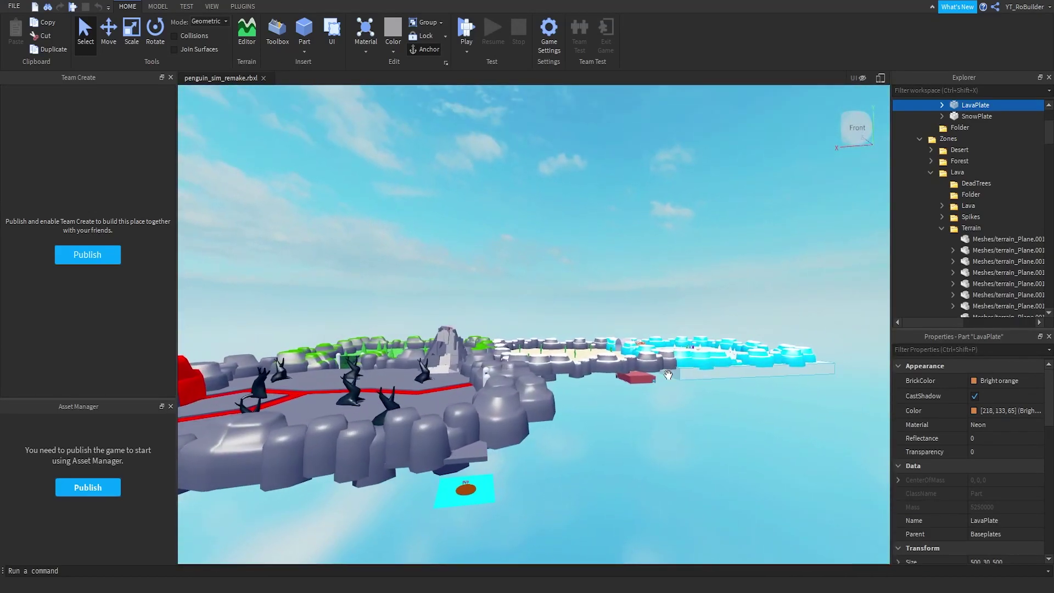
pyautogui.scroll(2, 663, 362)
pyautogui.scroll(10, 658, 352)
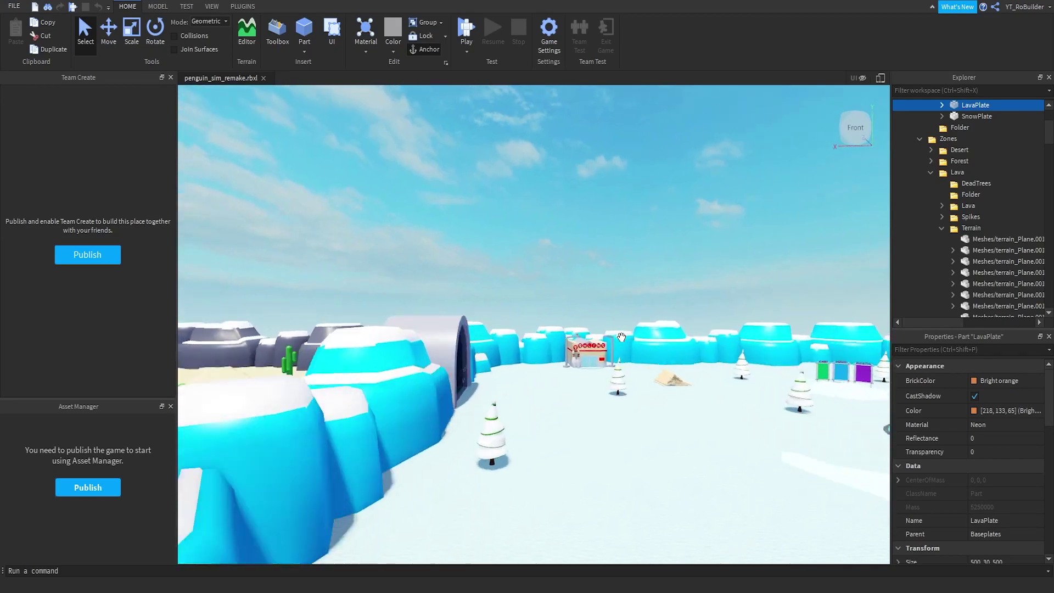
pyautogui.scroll(3, 621, 337)
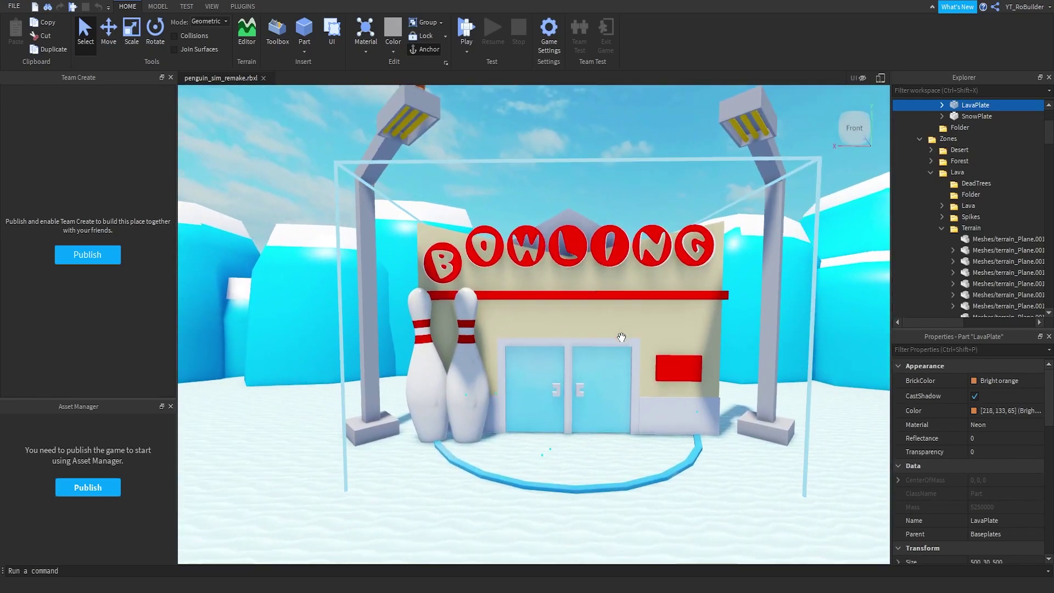
pyautogui.scroll(-10, 621, 337)
pyautogui.moveTo(621, 337); pyautogui.dragTo(621, 337, button='right')
pyautogui.scroll(10, 621, 337)
pyautogui.scroll(3, 621, 337)
pyautogui.moveTo(621, 337); pyautogui.dragTo(624, 329, button='right')
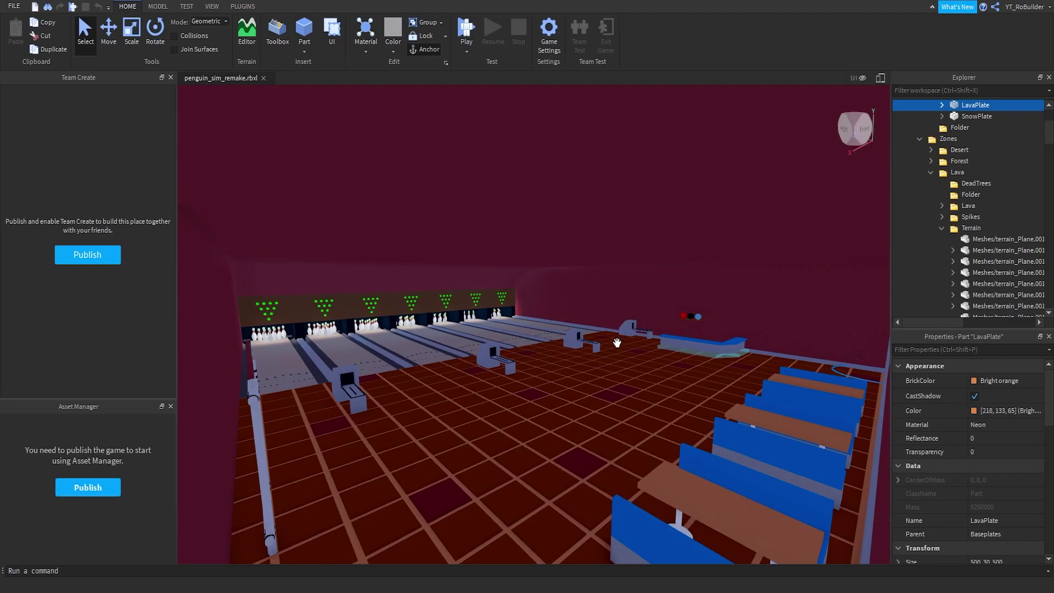
# Step: Return to the remade map and fly from the snow zone across the desert toward the forest entrance
pyautogui.moveTo(492, 398); pyautogui.dragTo(521, 411, button='right')
pyautogui.press('w')
pyautogui.press('w')
pyautogui.press('w')
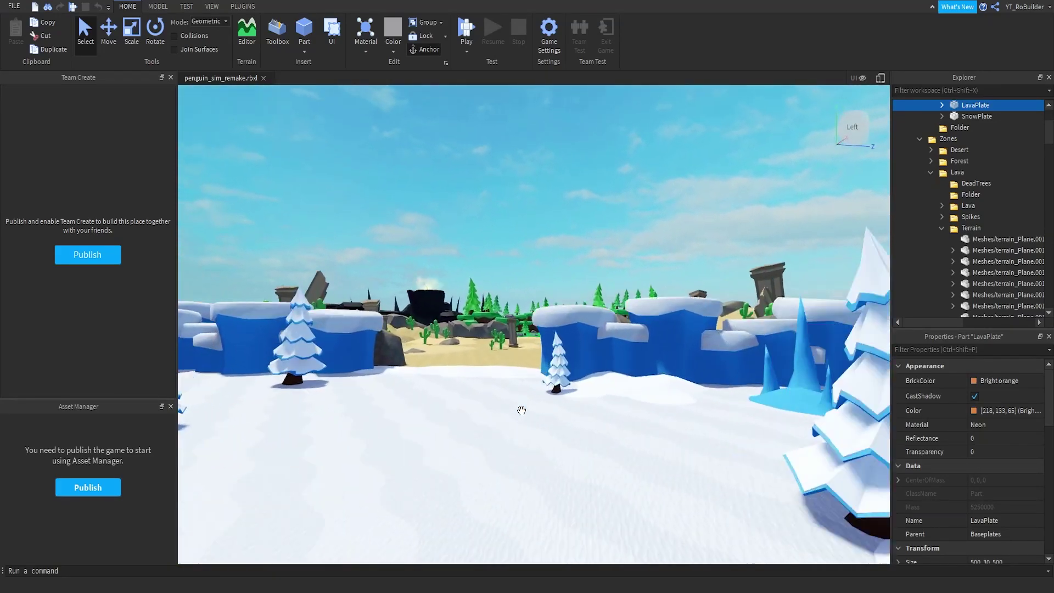
pyautogui.press('w')
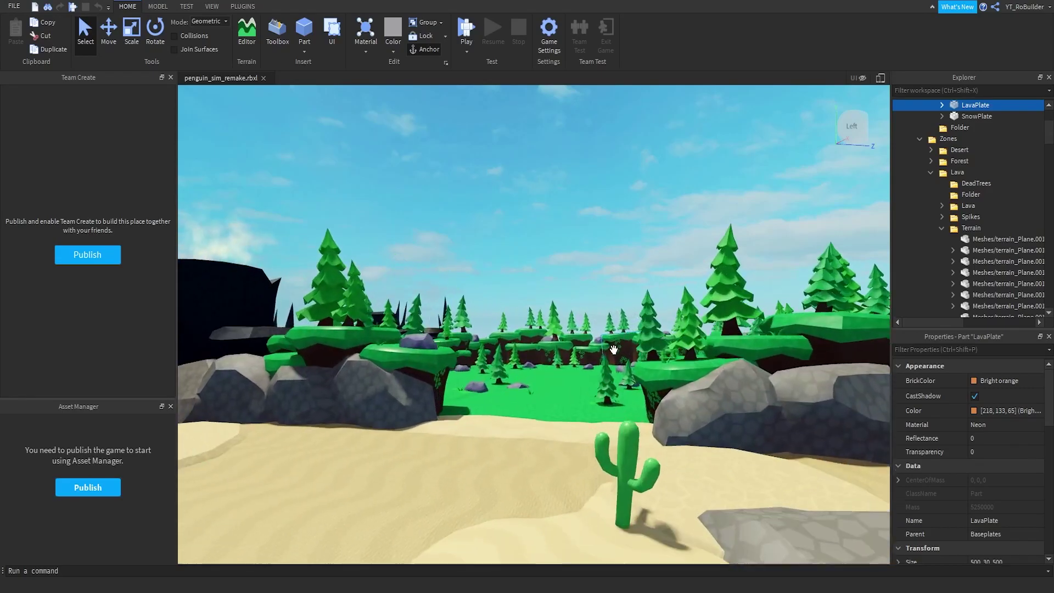